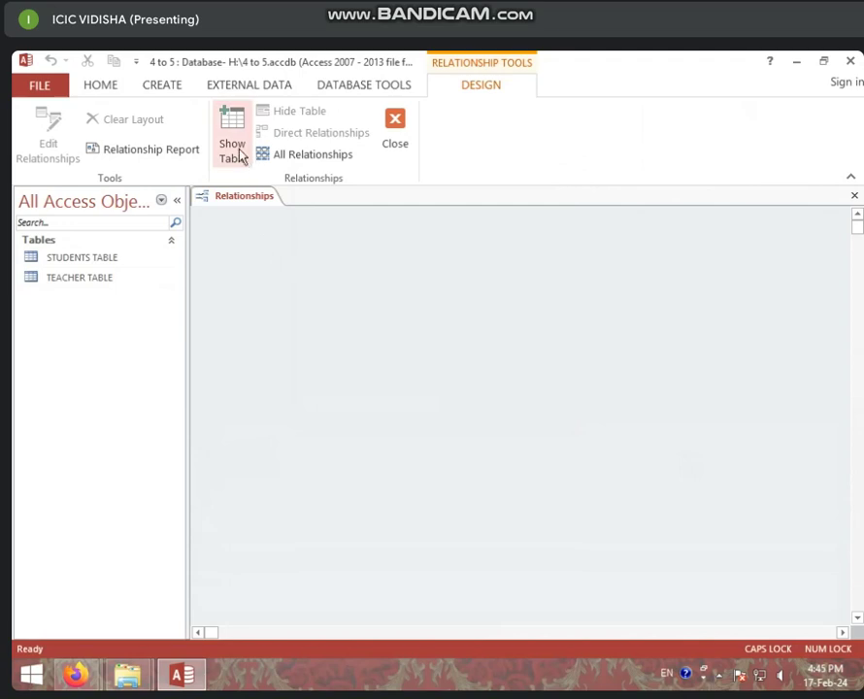
Add STUDENTS TABLE and TEACHER TABLE to the relationships layout and move TEACHER TABLE further away from STUDENTS TABLE.
{"action": "left_click", "coordinate": [238, 155]}
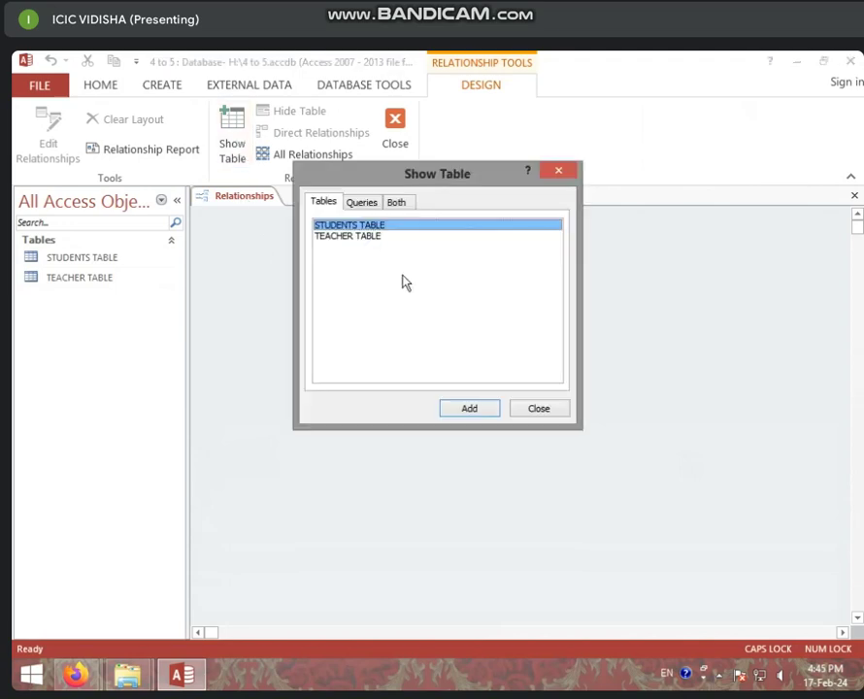
{"action": "left_click", "coordinate": [486, 408]}
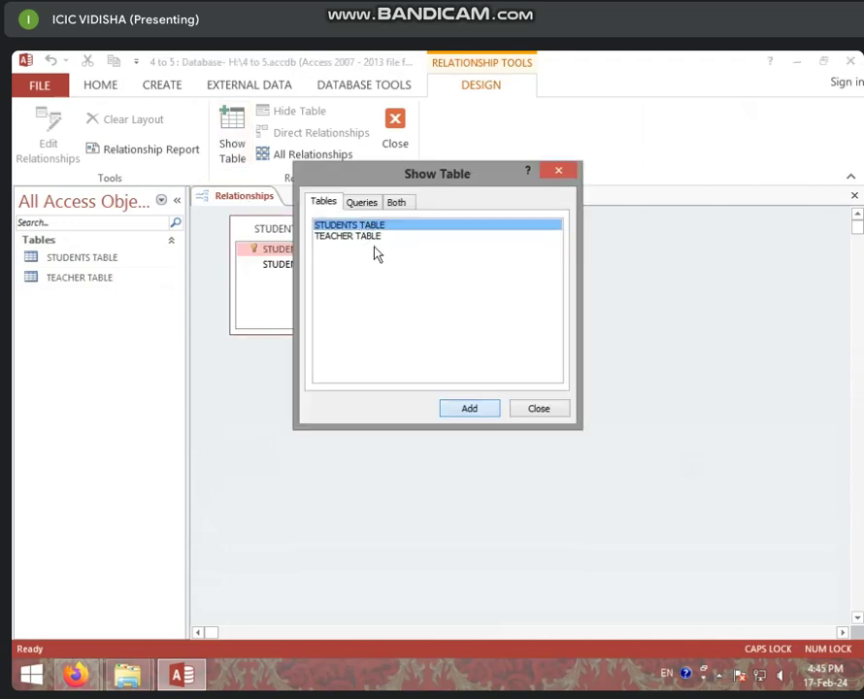
{"action": "left_click", "coordinate": [378, 237]}
{"action": "left_click", "coordinate": [475, 409]}
{"action": "left_click", "coordinate": [542, 409]}
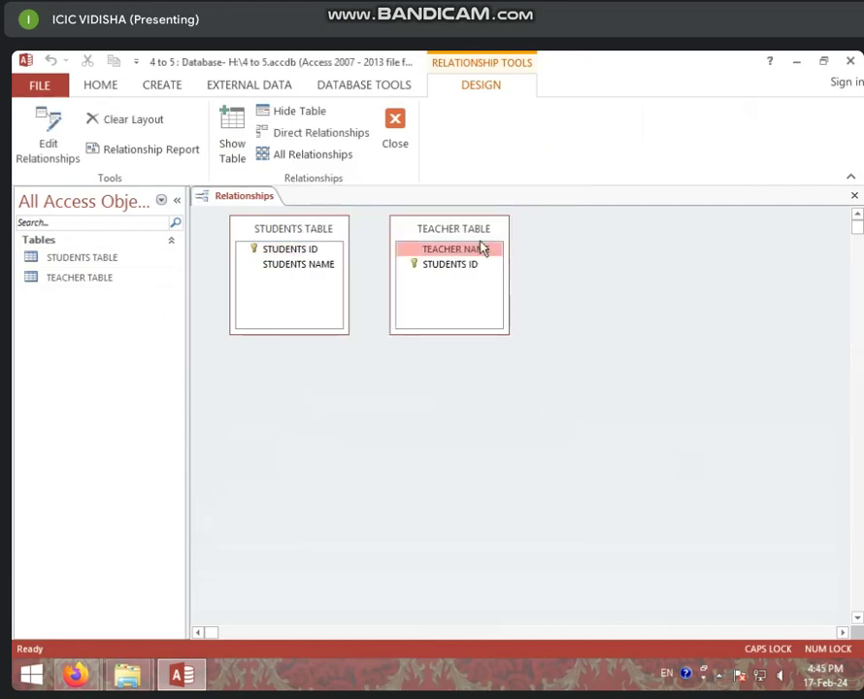
{"action": "left_click_drag", "start_coordinate": [460, 235], "coordinate": [532, 241]}
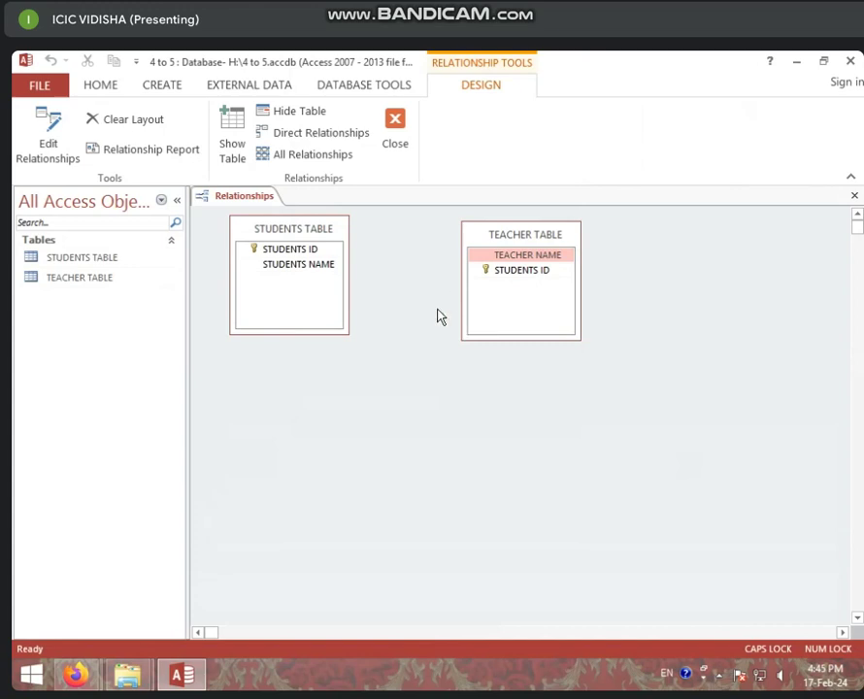
Try to relate the STUDENTS ID fields of both tables with referential integrity, cascade update and cascade delete enabled.
{"action": "left_click", "coordinate": [295, 250]}
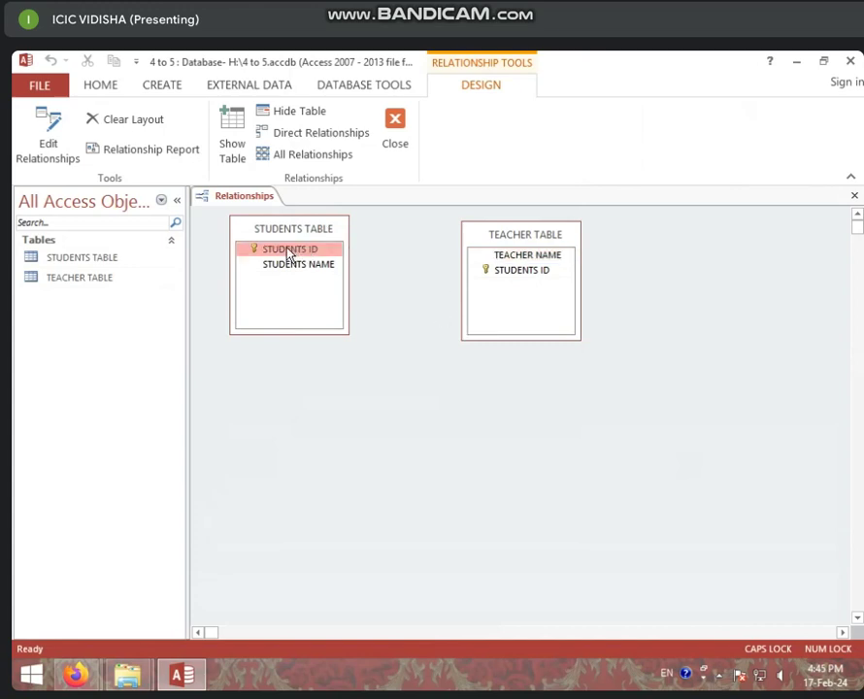
{"action": "left_click_drag", "start_coordinate": [287, 254], "coordinate": [518, 279]}
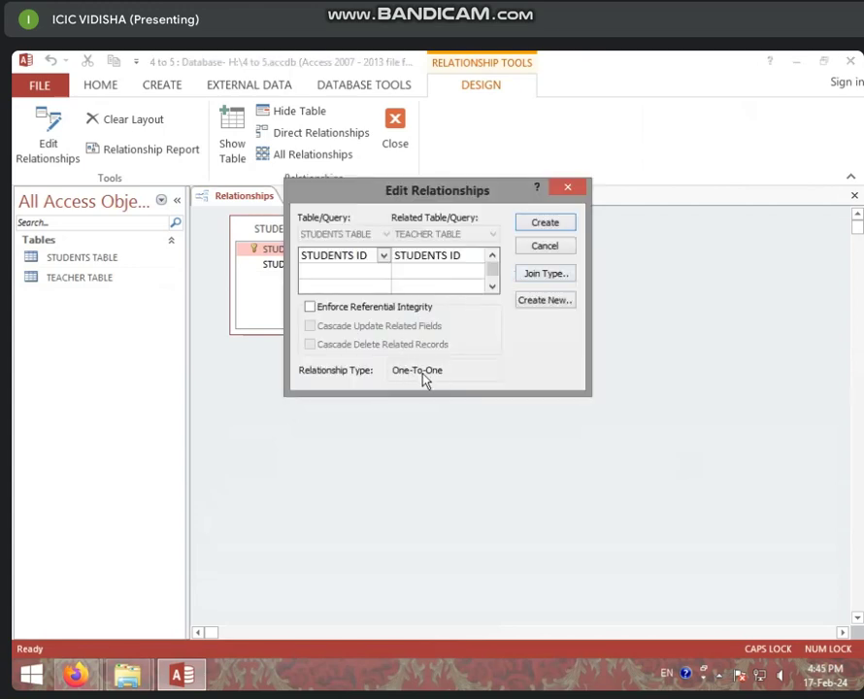
{"action": "left_click", "coordinate": [311, 306]}
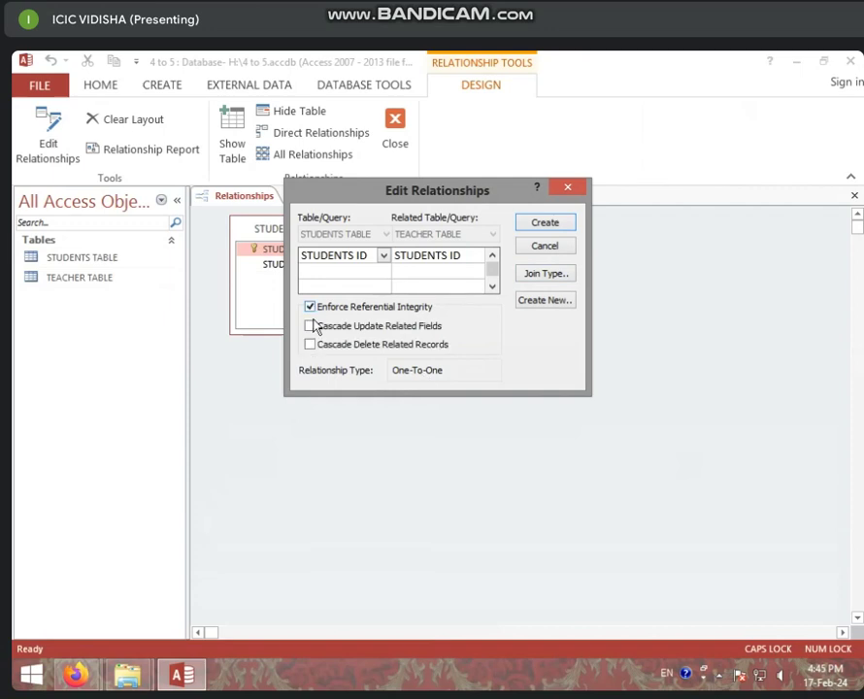
{"action": "left_click", "coordinate": [311, 326]}
{"action": "left_click", "coordinate": [311, 345]}
{"action": "left_click", "coordinate": [547, 228]}
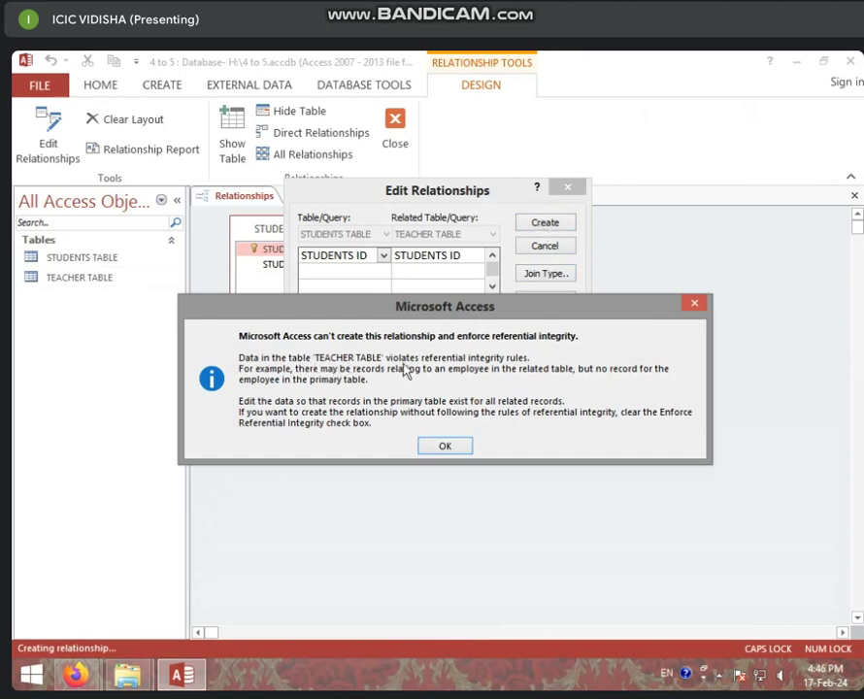
{"action": "left_click", "coordinate": [456, 446]}
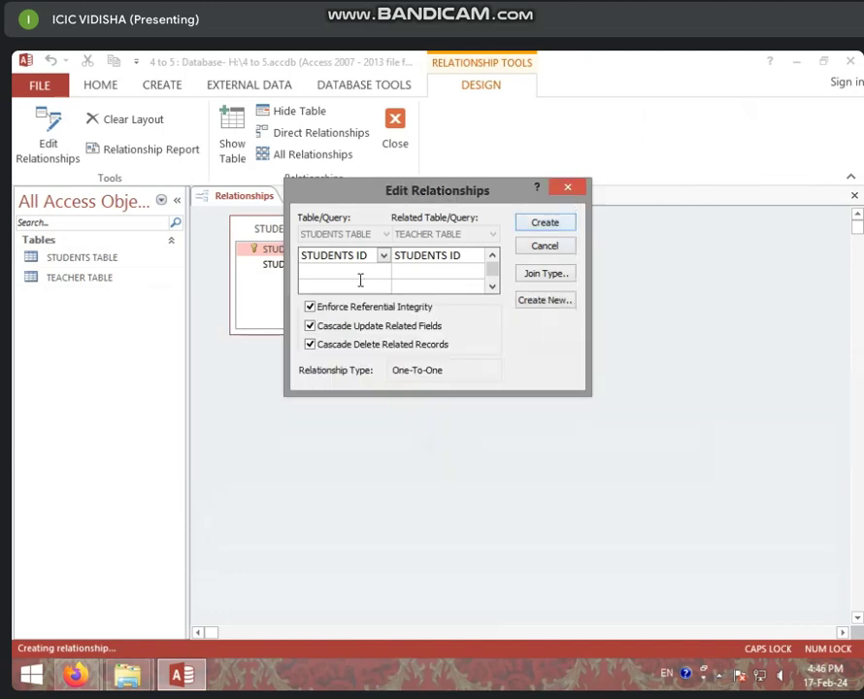
{"action": "left_click", "coordinate": [564, 191]}
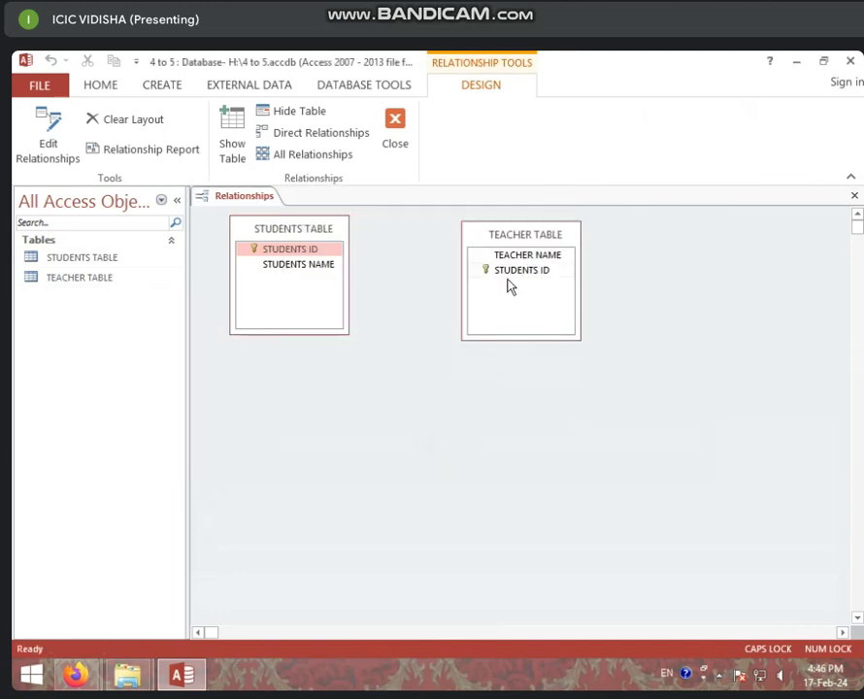
Open STUDENTS TABLE and TEACHER TABLE, and delete the teacher record whose students ID is 5.
{"action": "double_click", "coordinate": [122, 267]}
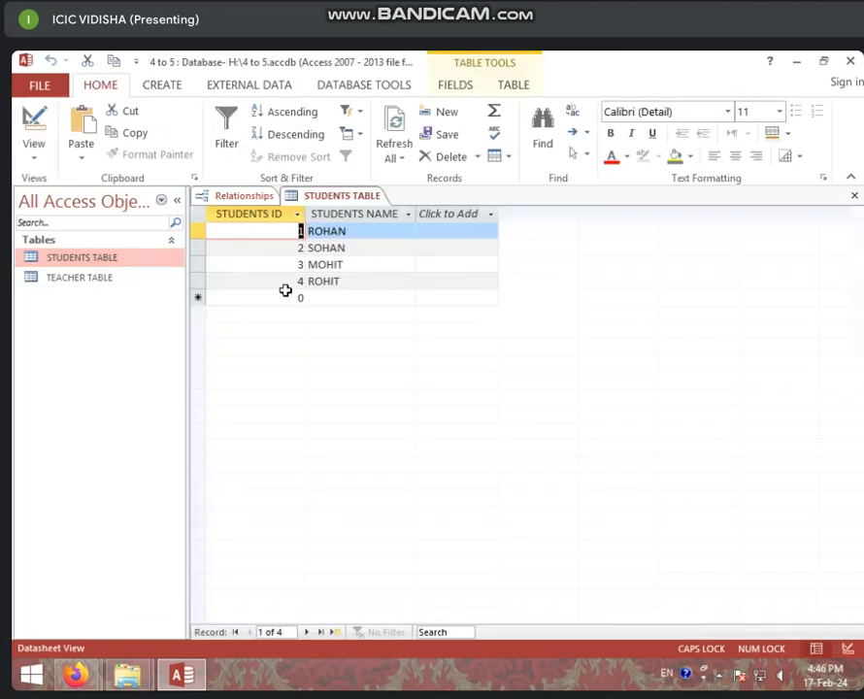
{"action": "double_click", "coordinate": [134, 278]}
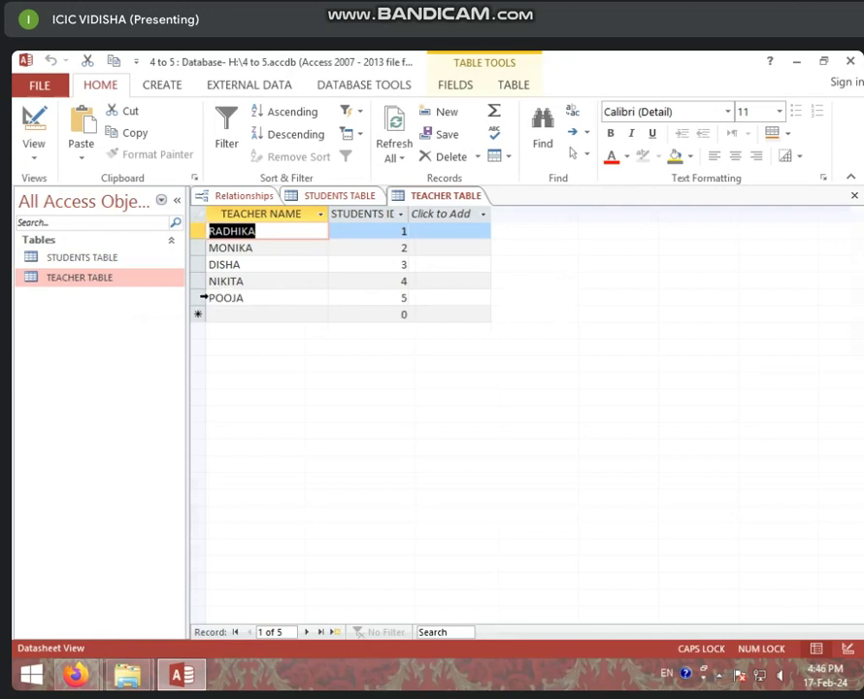
{"action": "left_click", "coordinate": [204, 297]}
{"action": "key", "text": "Delete"}
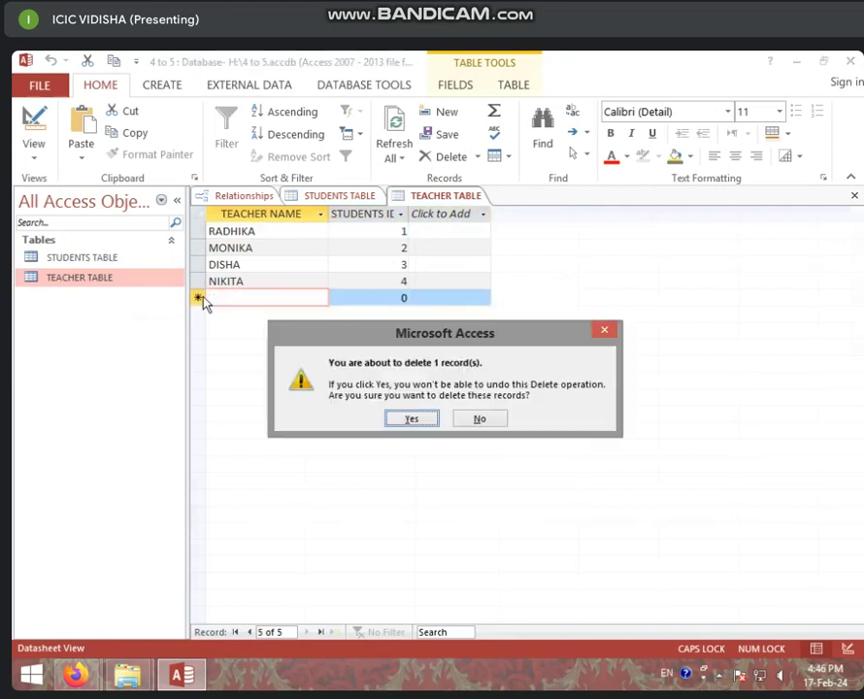
{"action": "left_click", "coordinate": [408, 417]}
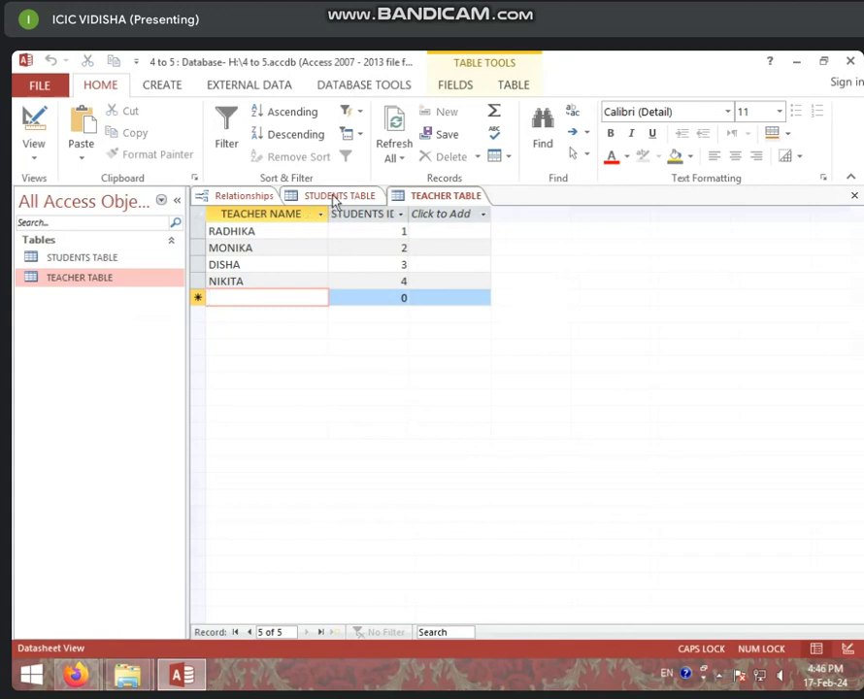
Close all open objects without saving the Relationships layout.
{"action": "right_click", "coordinate": [432, 199]}
{"action": "left_click", "coordinate": [424, 209]}
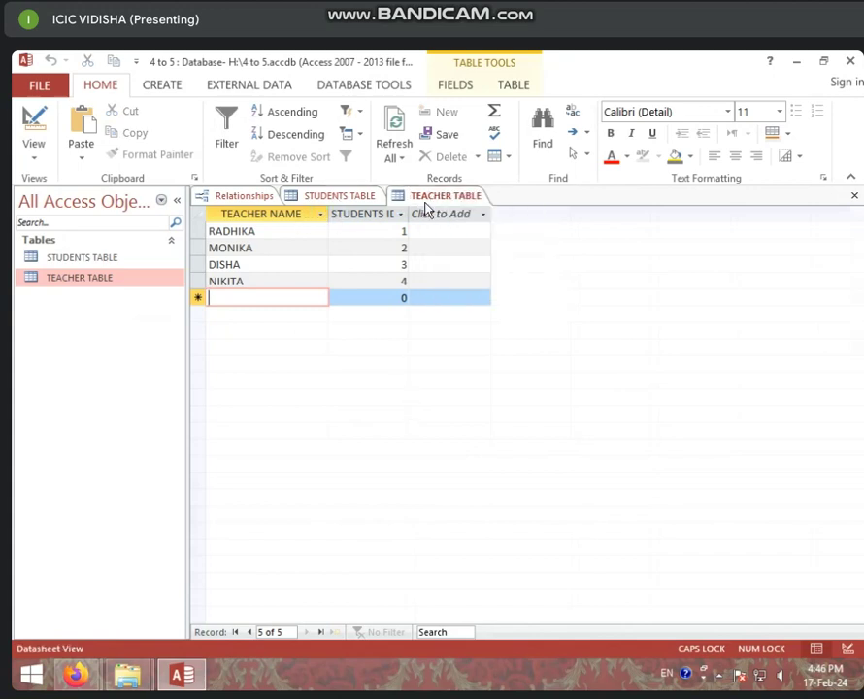
{"action": "right_click", "coordinate": [425, 209]}
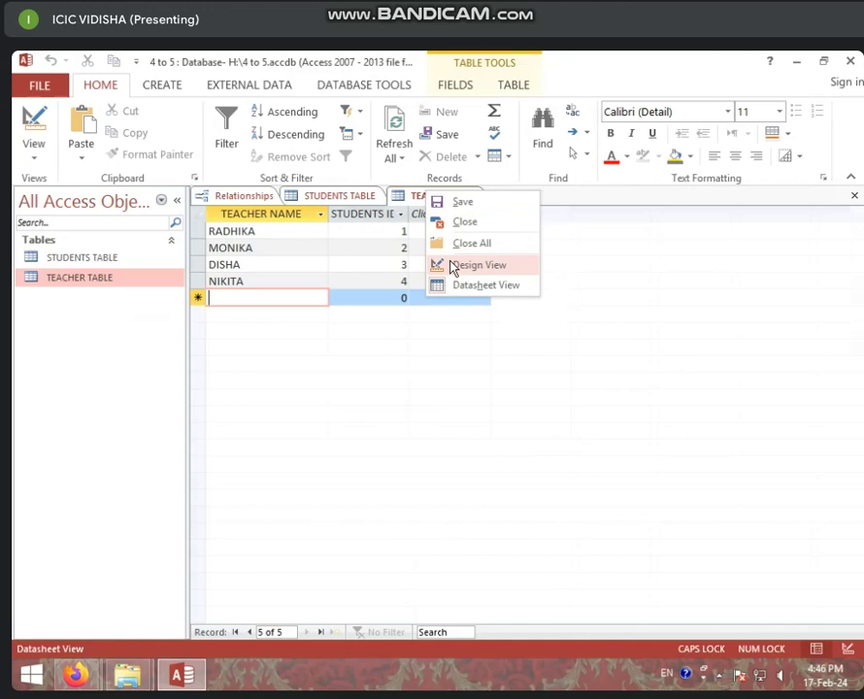
{"action": "left_click", "coordinate": [455, 244]}
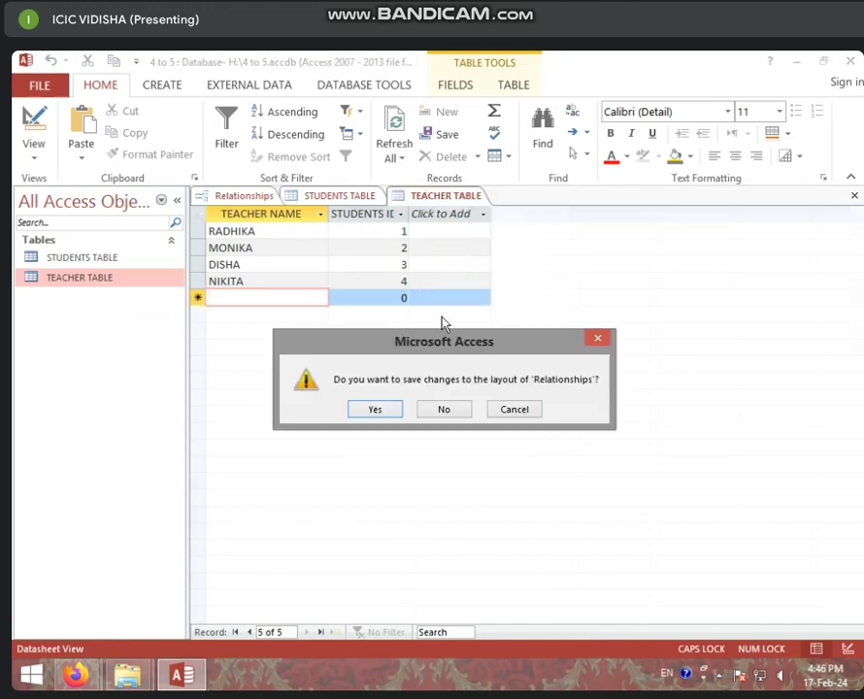
{"action": "left_click", "coordinate": [442, 410]}
Reopen the Relationships window and add STUDENTS TABLE and TEACHER TABLE to it.
{"action": "left_click", "coordinate": [362, 88]}
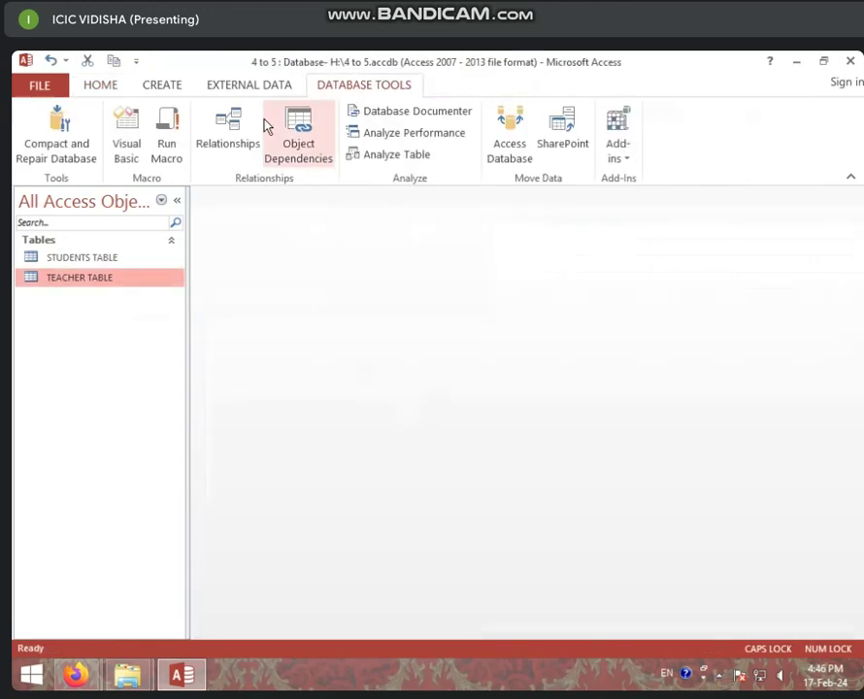
{"action": "left_click", "coordinate": [229, 131]}
{"action": "left_click", "coordinate": [476, 409]}
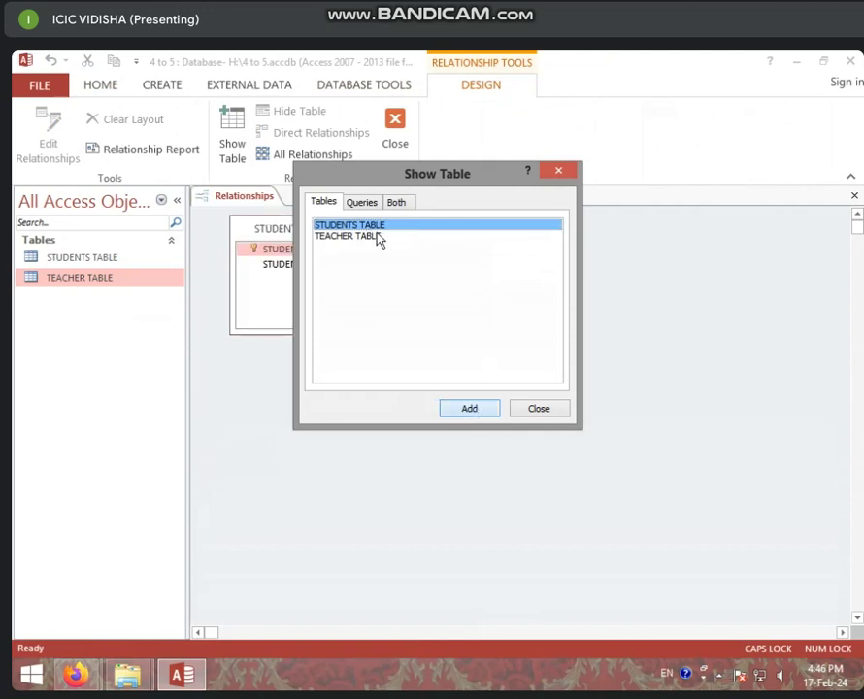
{"action": "left_click", "coordinate": [371, 239]}
{"action": "left_click", "coordinate": [471, 408]}
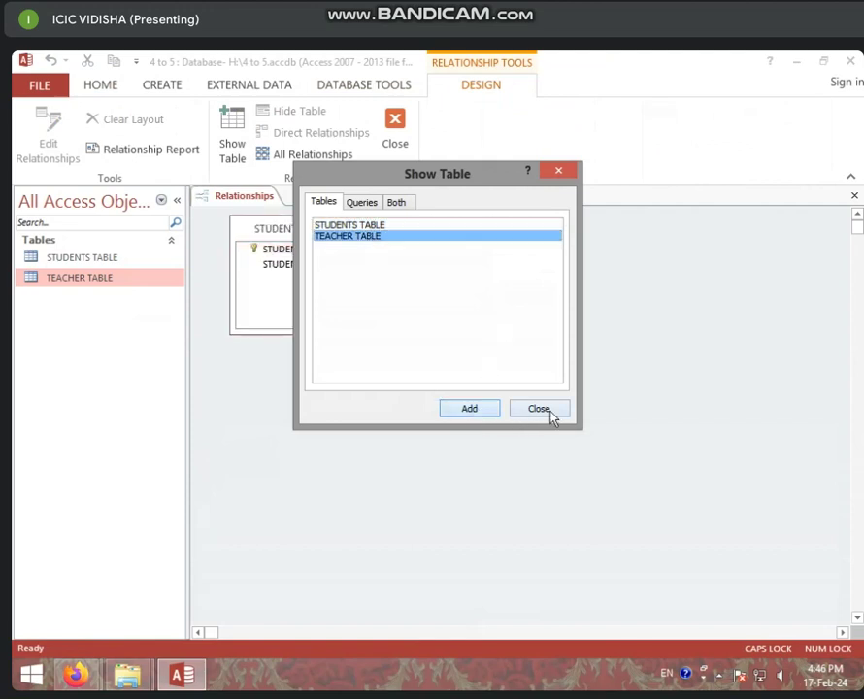
{"action": "left_click", "coordinate": [550, 416]}
Relate STUDENTS ID in both tables with referential integrity, cascade update and cascade delete, and move TEACHER TABLE away from STUDENTS TABLE.
{"action": "left_click_drag", "start_coordinate": [309, 249], "coordinate": [430, 266]}
{"action": "left_click", "coordinate": [310, 306]}
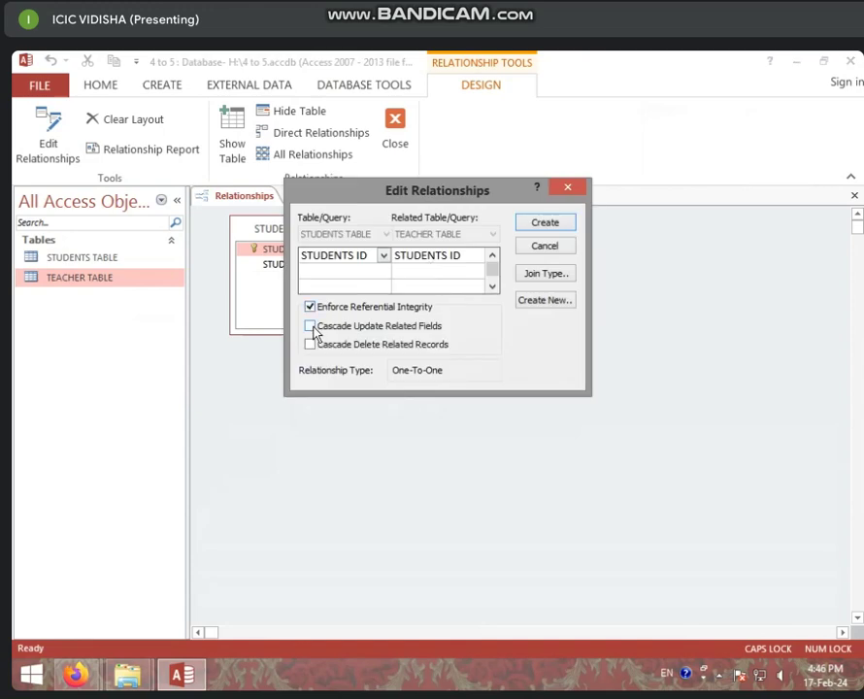
{"action": "left_click", "coordinate": [309, 326]}
{"action": "left_click", "coordinate": [310, 344]}
{"action": "left_click", "coordinate": [545, 224]}
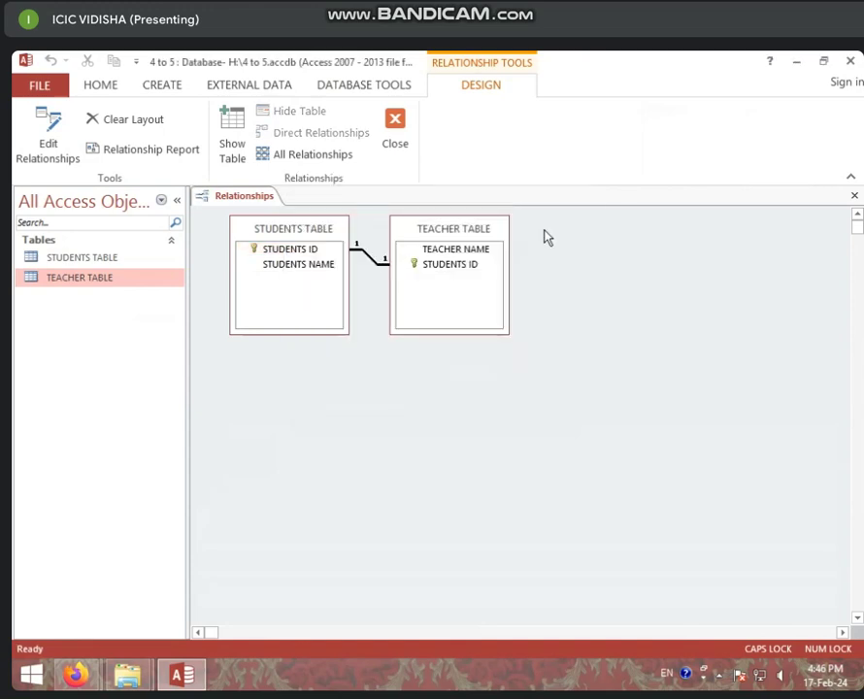
{"action": "left_click_drag", "start_coordinate": [441, 240], "coordinate": [534, 289]}
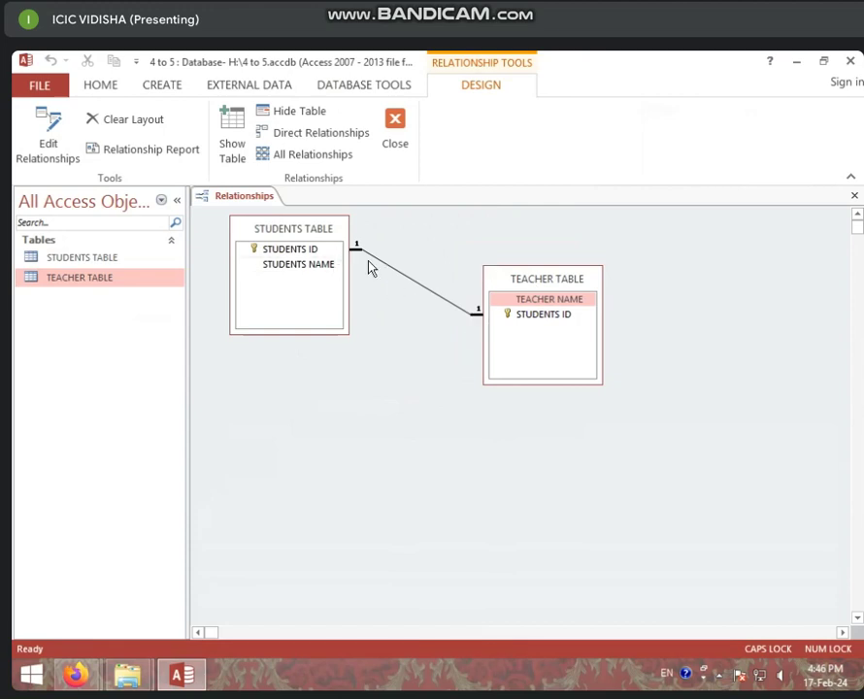
Open STUDENTS TABLE, and close the Relationships window with its layout changes saved.
{"action": "double_click", "coordinate": [125, 260]}
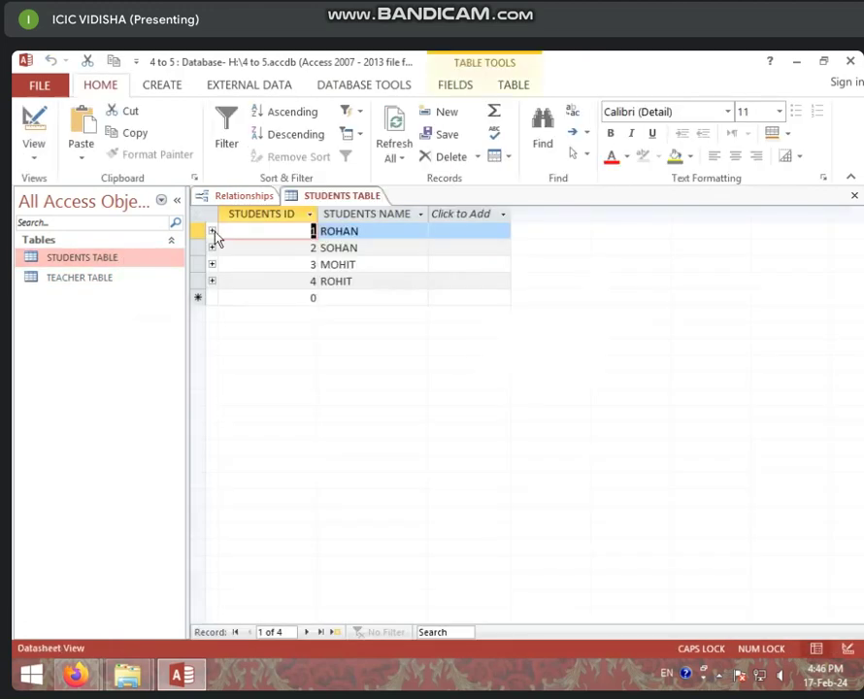
{"action": "left_click", "coordinate": [257, 199]}
{"action": "right_click", "coordinate": [255, 200]}
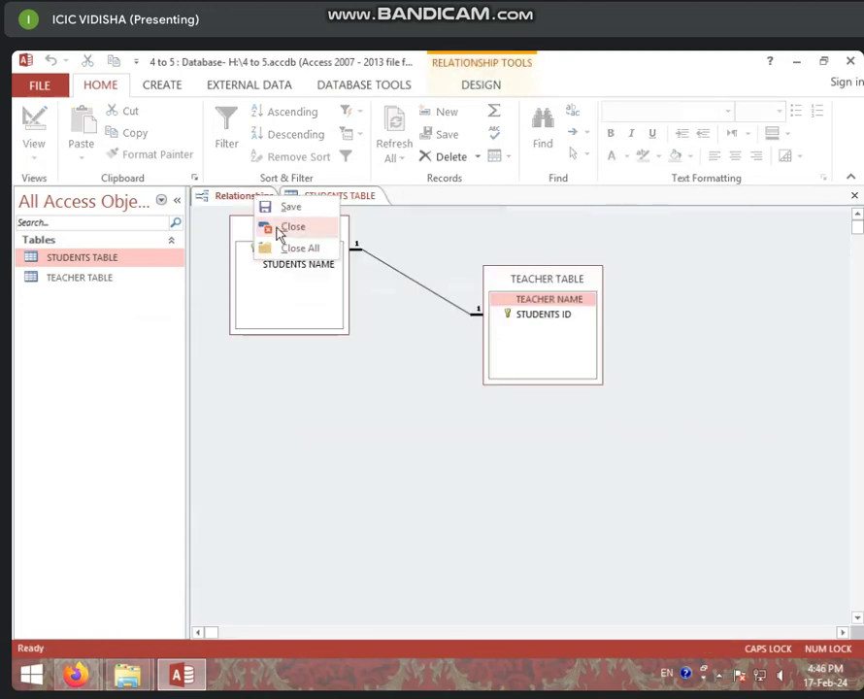
{"action": "left_click", "coordinate": [282, 228]}
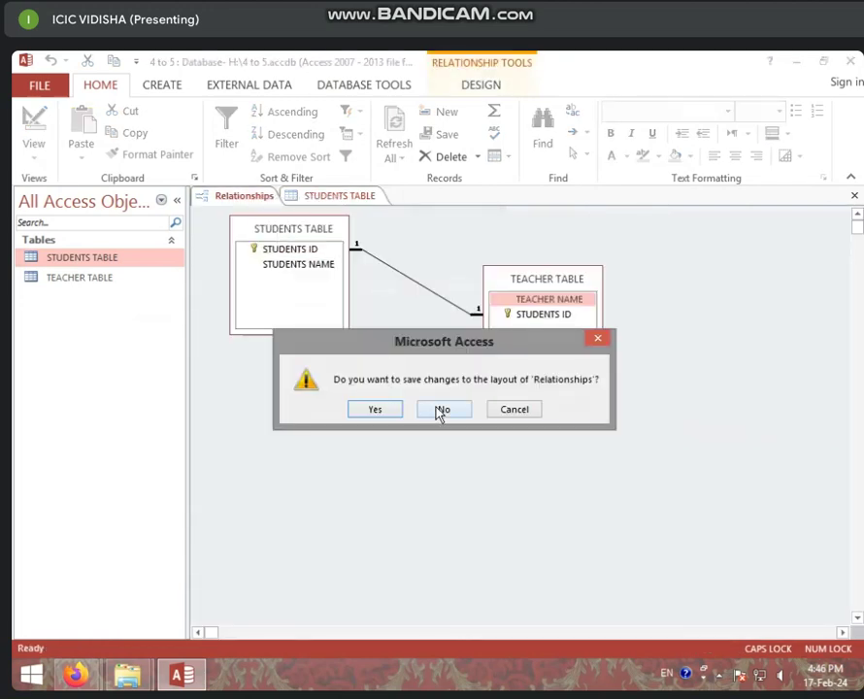
{"action": "left_click", "coordinate": [375, 408]}
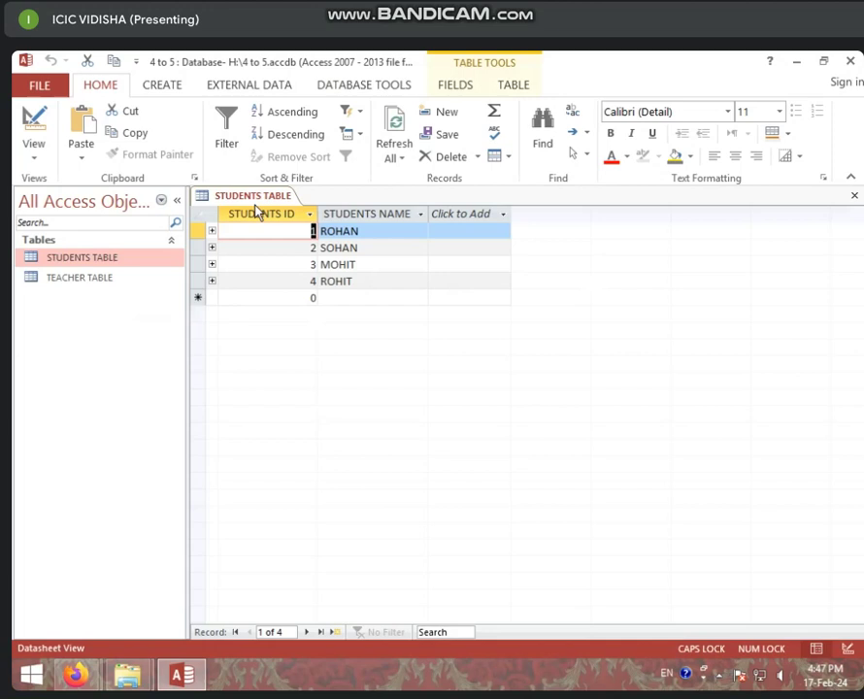
Expand the related teacher record under each of the four students in STUDENTS TABLE, and close the table.
{"action": "left_click", "coordinate": [211, 231]}
{"action": "left_click", "coordinate": [293, 265]}
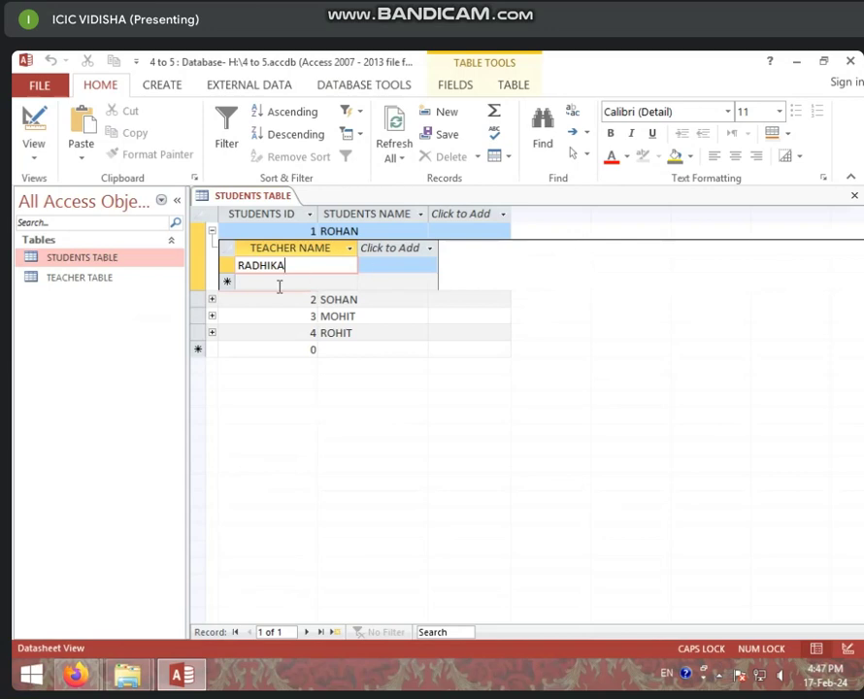
{"action": "left_click", "coordinate": [213, 301]}
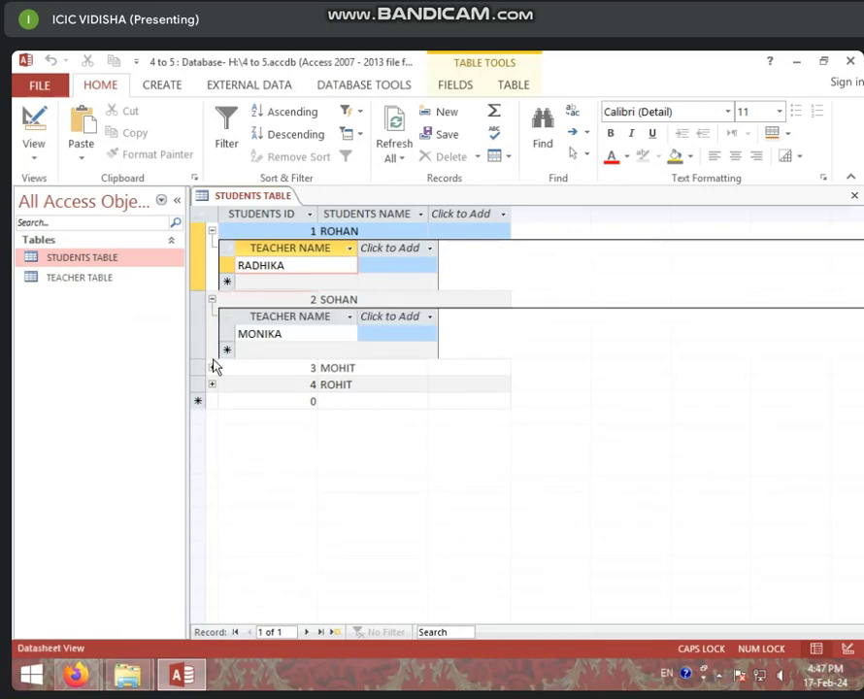
{"action": "left_click", "coordinate": [212, 366]}
{"action": "left_click", "coordinate": [212, 436]}
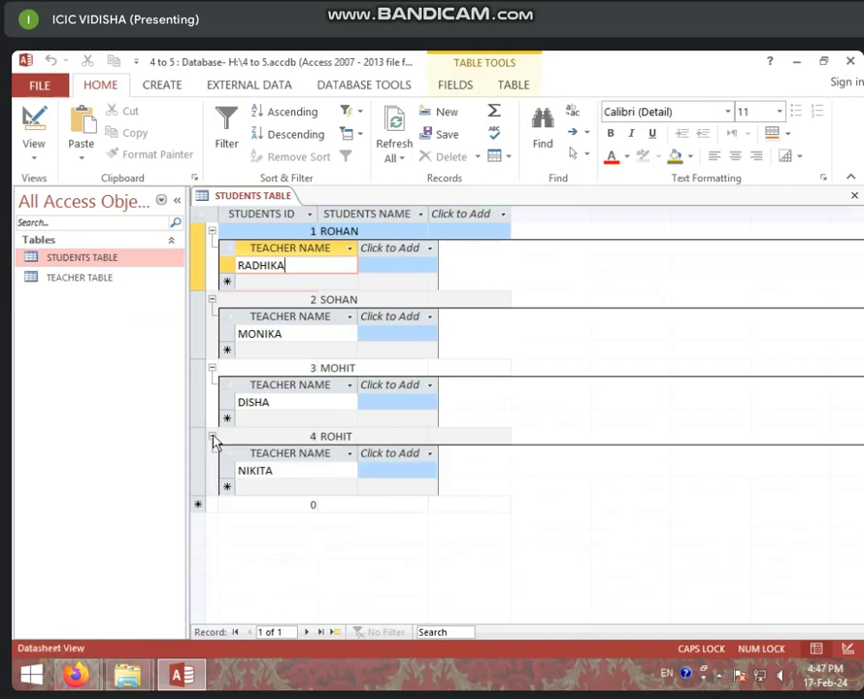
{"action": "right_click", "coordinate": [268, 195]}
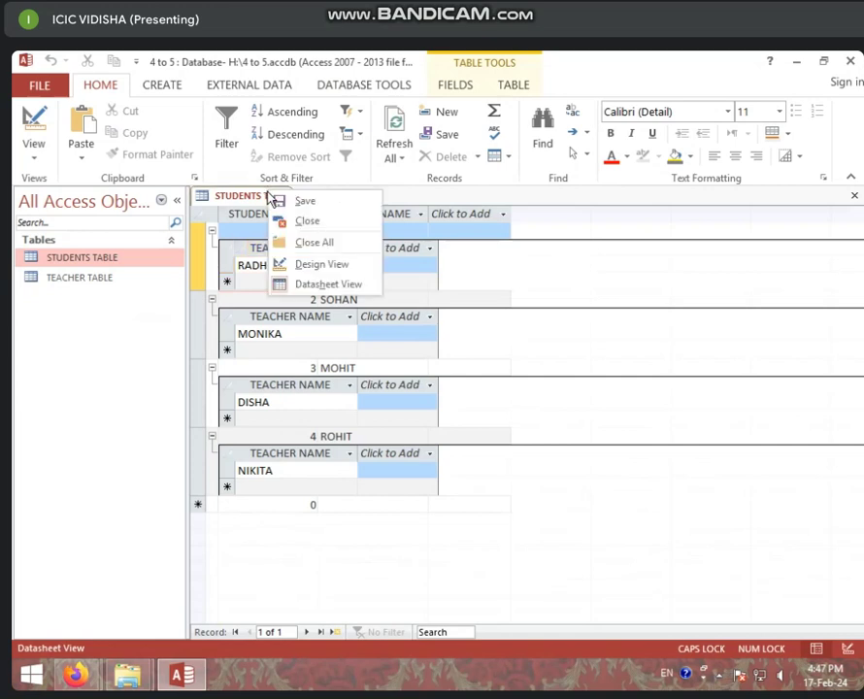
{"action": "left_click", "coordinate": [291, 221]}
Open TEACHER TABLE and expand the related student record under each of the four teachers.
{"action": "double_click", "coordinate": [135, 281]}
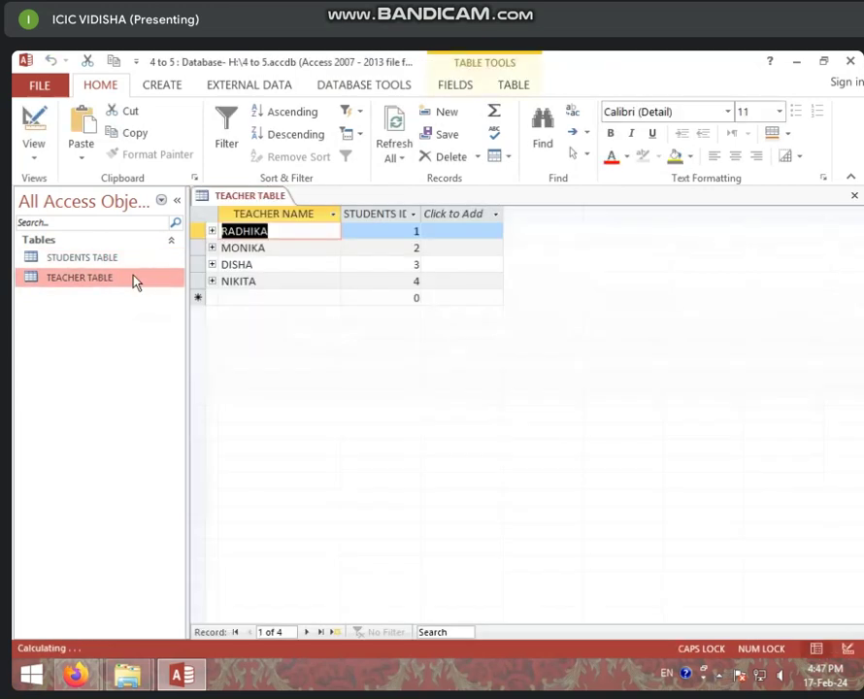
{"action": "left_click", "coordinate": [211, 231]}
{"action": "left_click", "coordinate": [301, 265]}
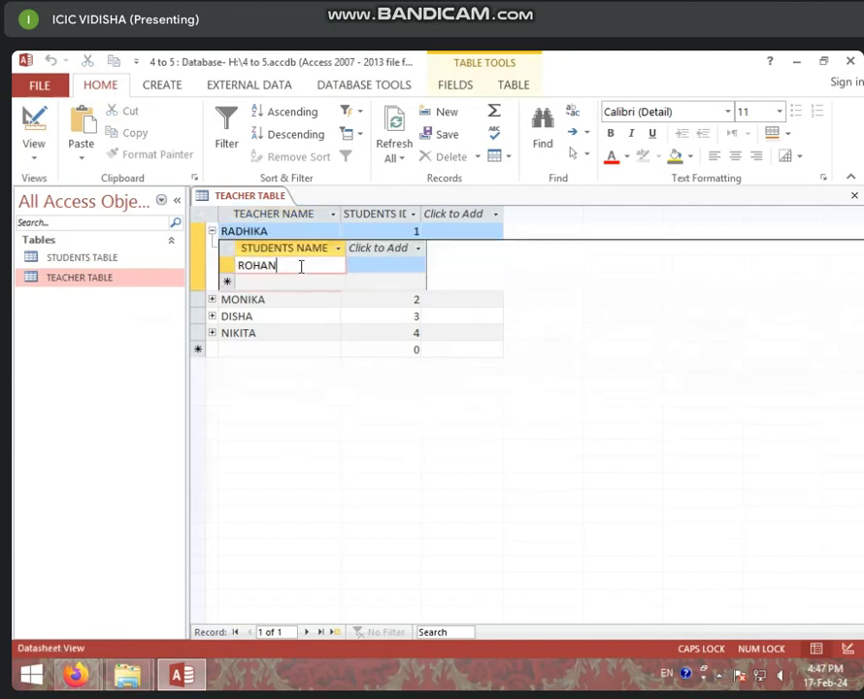
{"action": "left_click", "coordinate": [212, 300]}
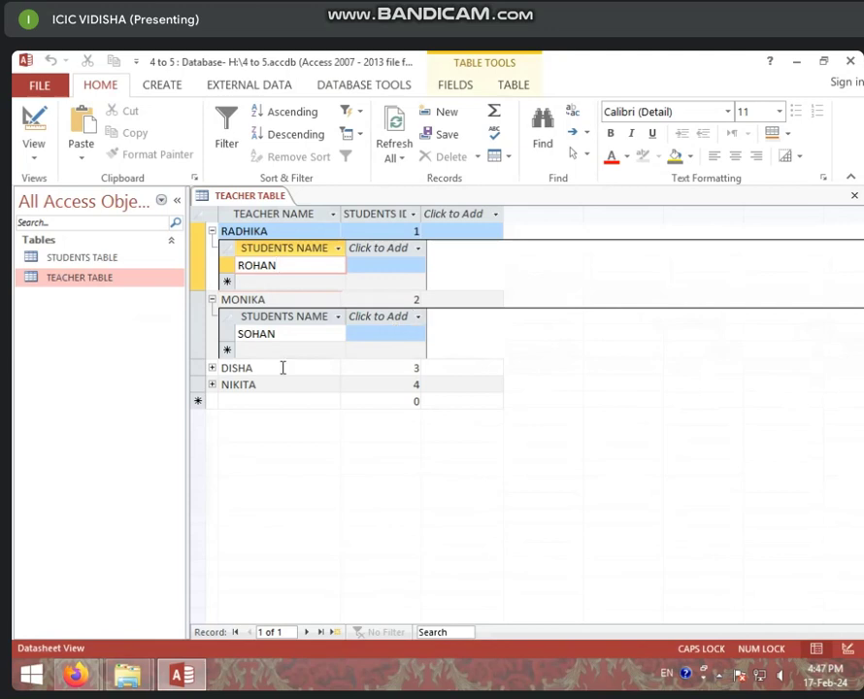
{"action": "left_click", "coordinate": [212, 368]}
{"action": "left_click", "coordinate": [213, 436]}
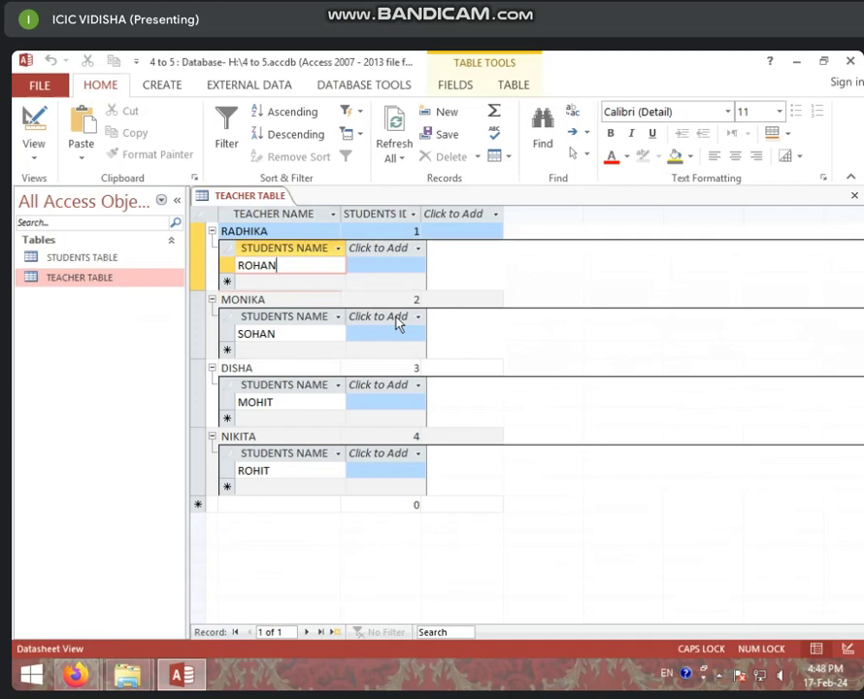
Close TEACHER TABLE and delete the relationship between STUDENTS TABLE and TEACHER TABLE in the Relationships window.
{"action": "right_click", "coordinate": [241, 196]}
{"action": "left_click", "coordinate": [271, 227]}
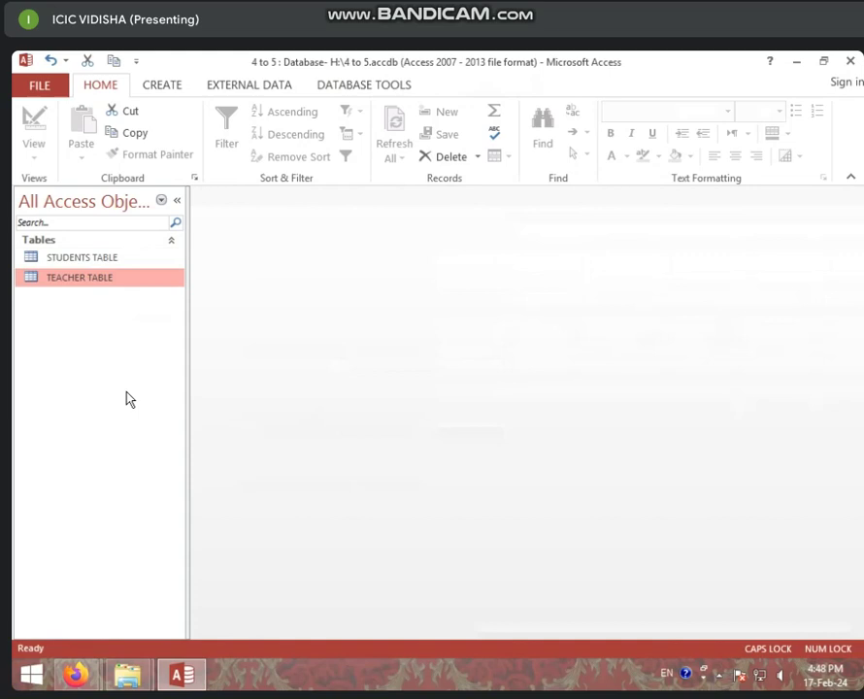
{"action": "left_click", "coordinate": [362, 89]}
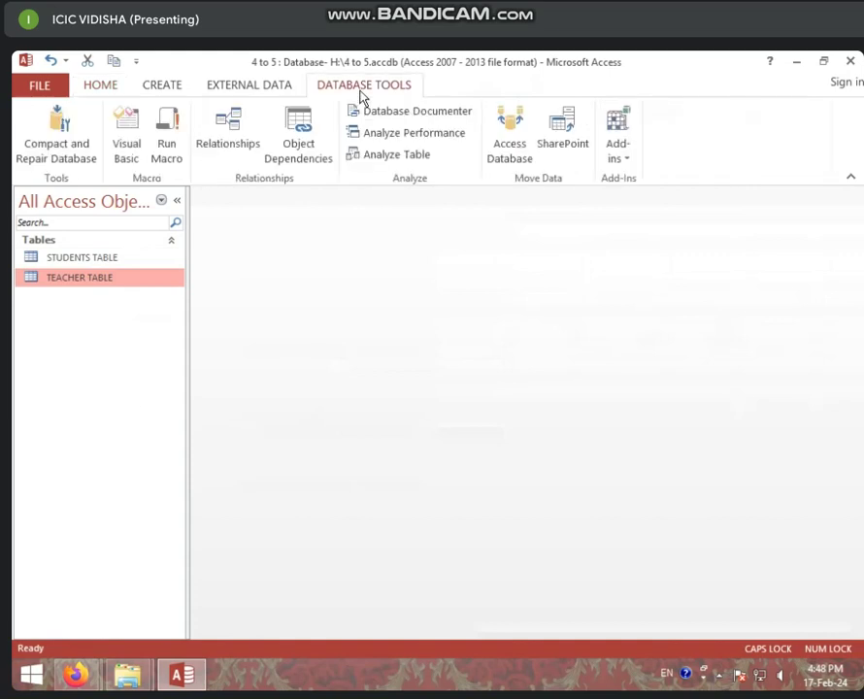
{"action": "left_click", "coordinate": [227, 131]}
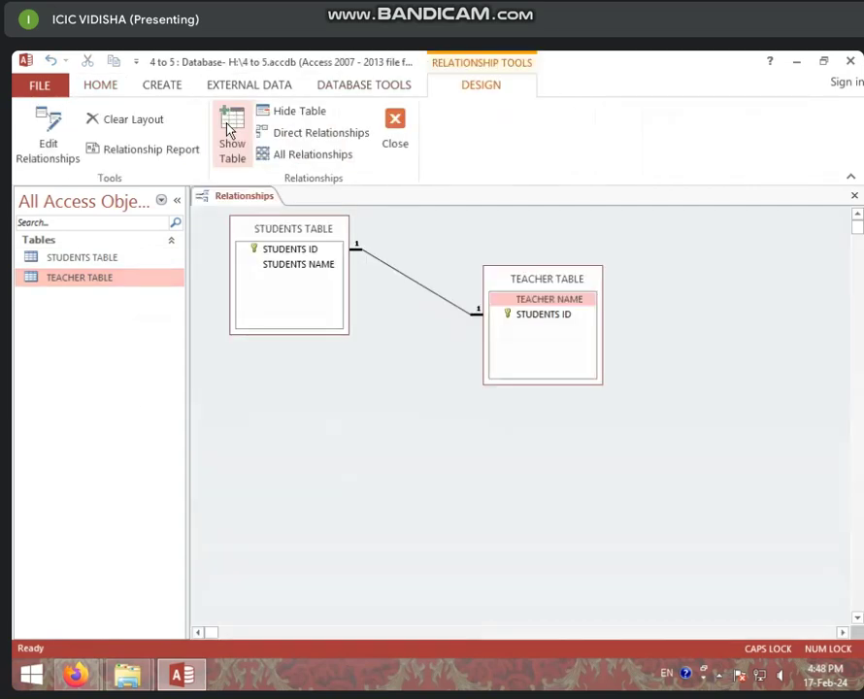
{"action": "left_click", "coordinate": [409, 280]}
{"action": "right_click", "coordinate": [409, 284]}
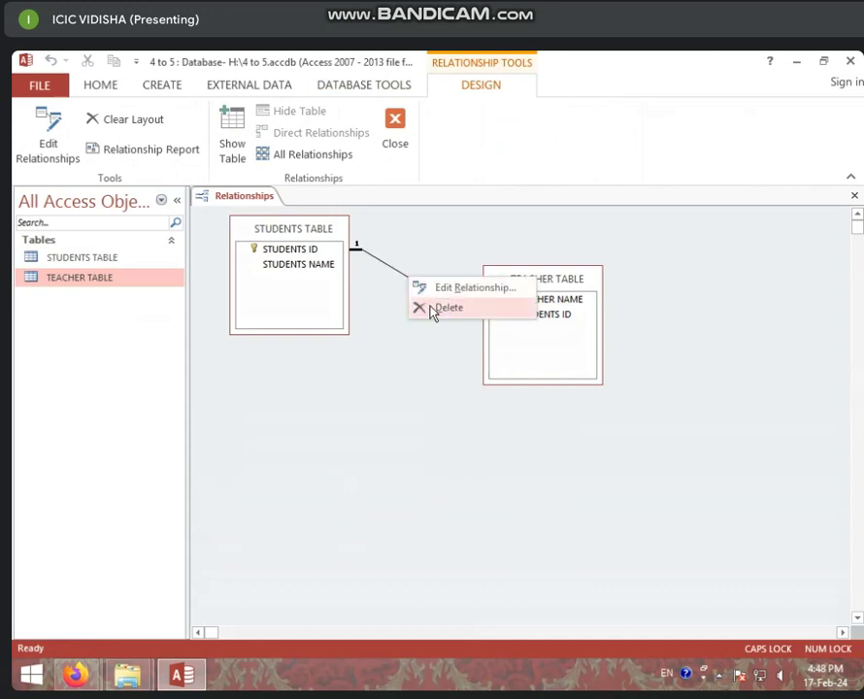
{"action": "left_click", "coordinate": [433, 309]}
{"action": "left_click", "coordinate": [573, 347]}
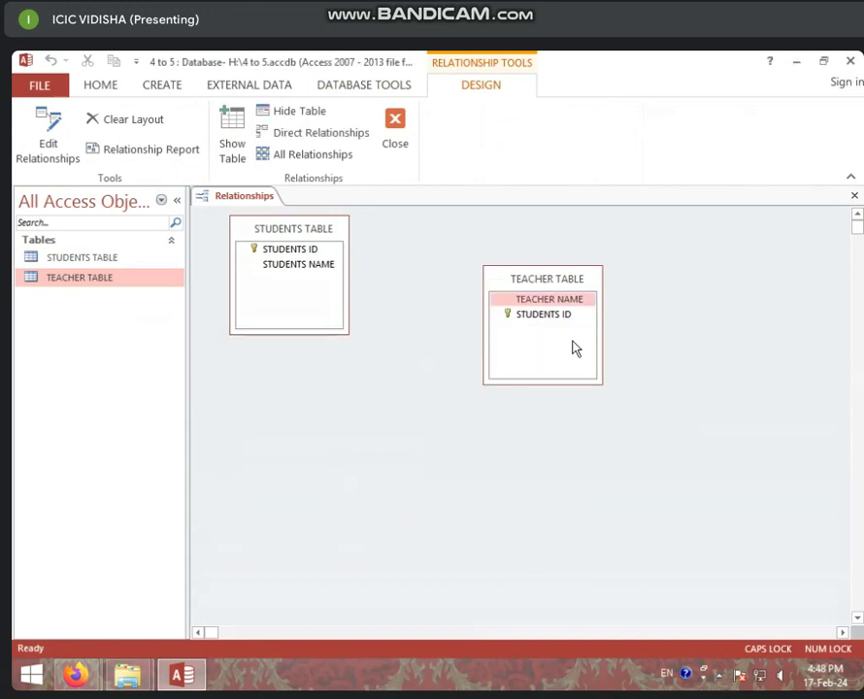
Save the relationships layout and close the Relationships window.
{"action": "right_click", "coordinate": [231, 199]}
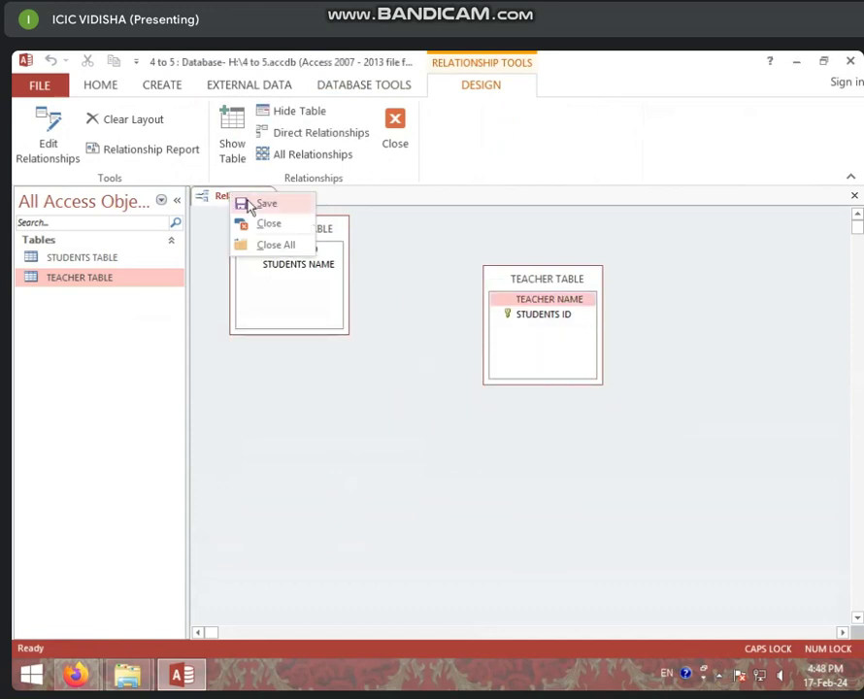
{"action": "left_click", "coordinate": [239, 208]}
{"action": "right_click", "coordinate": [239, 208]}
{"action": "left_click", "coordinate": [249, 228]}
Open STUDENTS TABLE and TEACHER TABLE to check their records for related rows, and close both tables.
{"action": "double_click", "coordinate": [106, 258]}
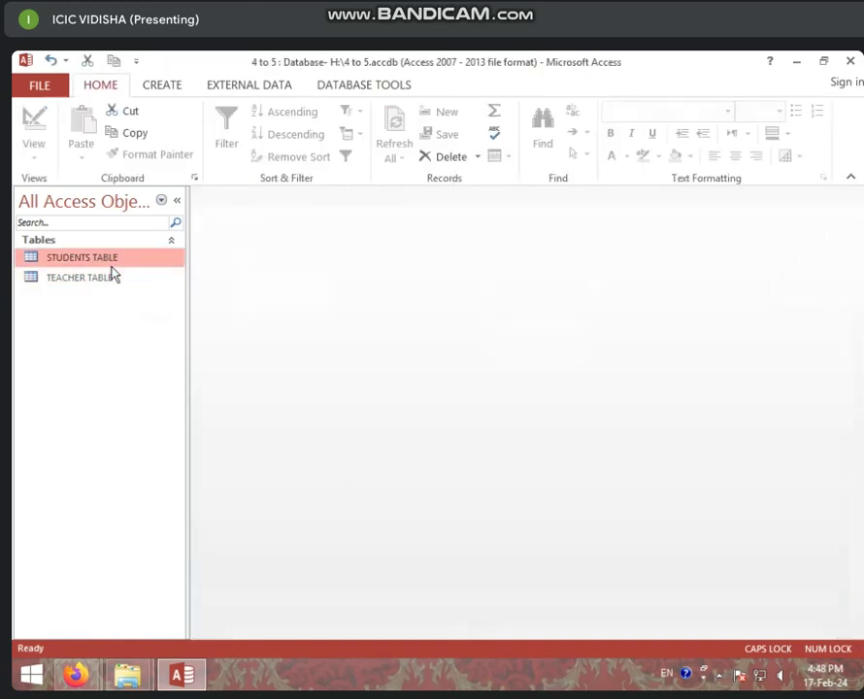
{"action": "double_click", "coordinate": [146, 282]}
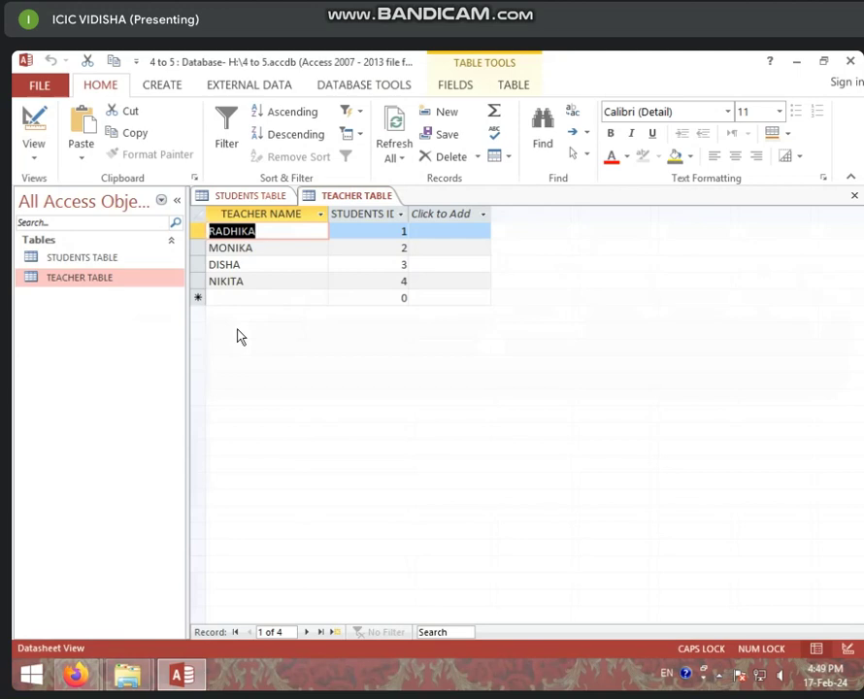
{"action": "right_click", "coordinate": [261, 202]}
{"action": "left_click", "coordinate": [302, 251]}
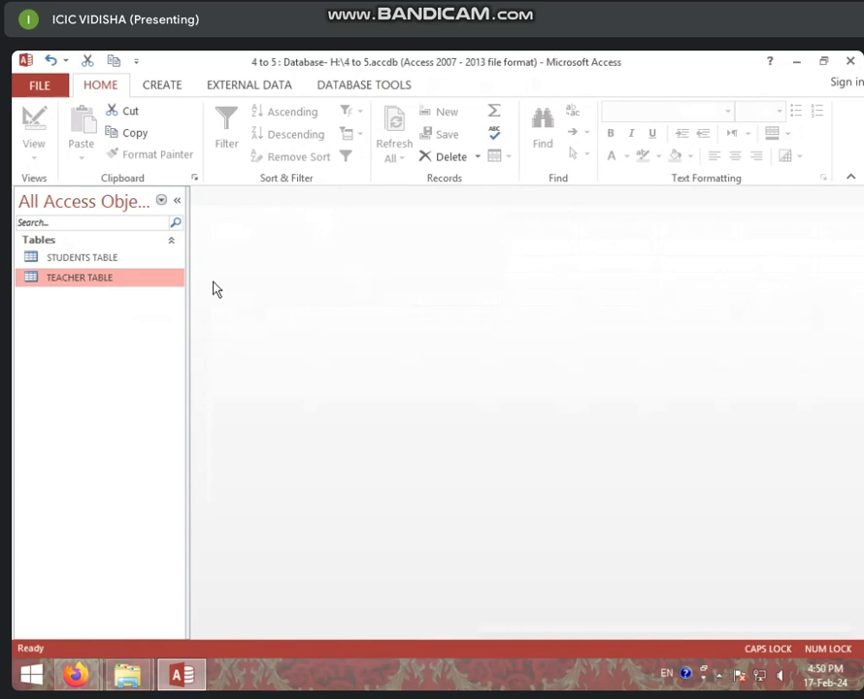
Open TEACHER TABLE in Design View and remove the primary key from its STUDENTS ID field.
{"action": "double_click", "coordinate": [126, 278]}
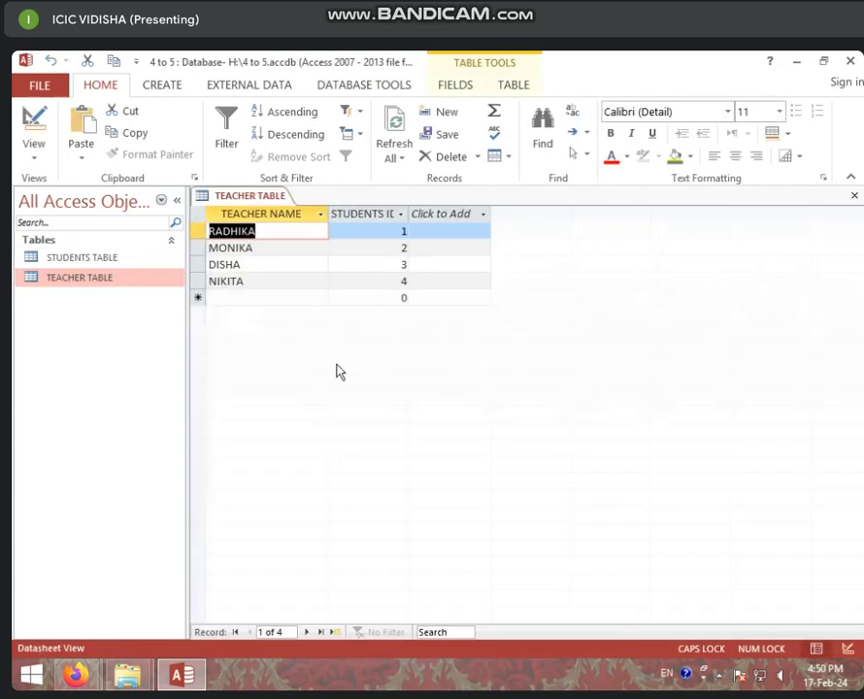
{"action": "right_click", "coordinate": [255, 199]}
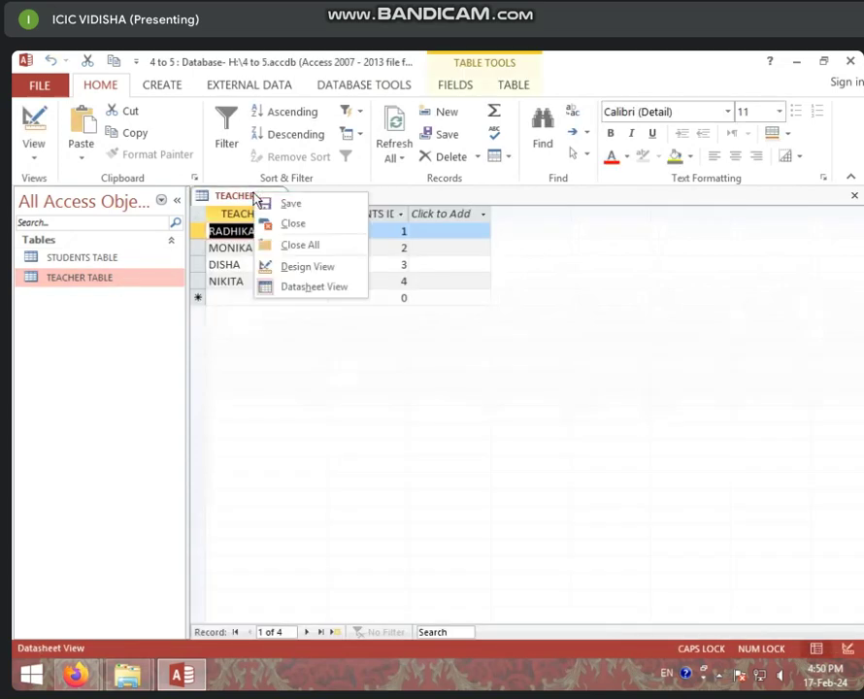
{"action": "left_click", "coordinate": [313, 266]}
{"action": "left_click", "coordinate": [197, 246]}
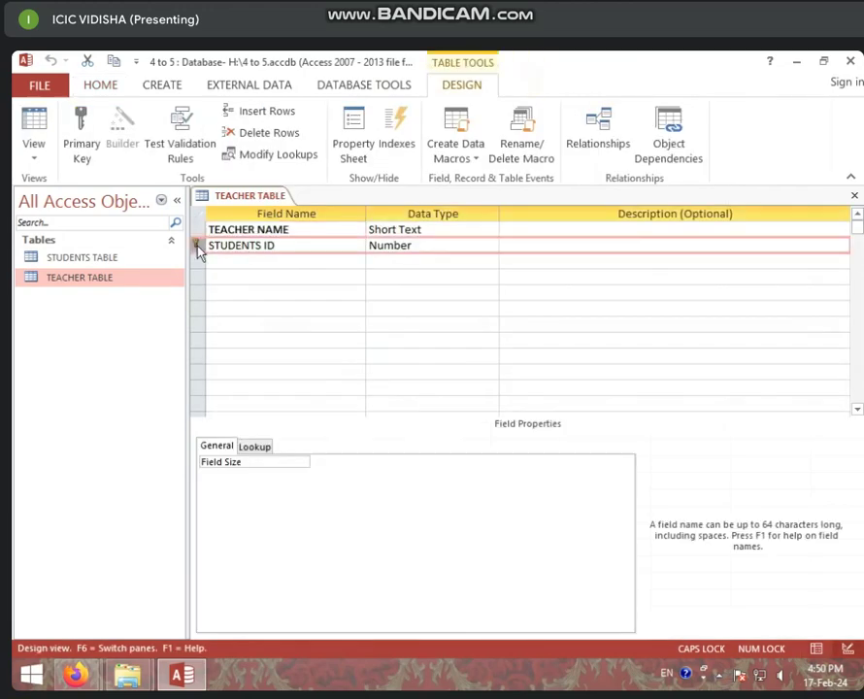
{"action": "left_click", "coordinate": [83, 146]}
{"action": "left_click", "coordinate": [86, 145]}
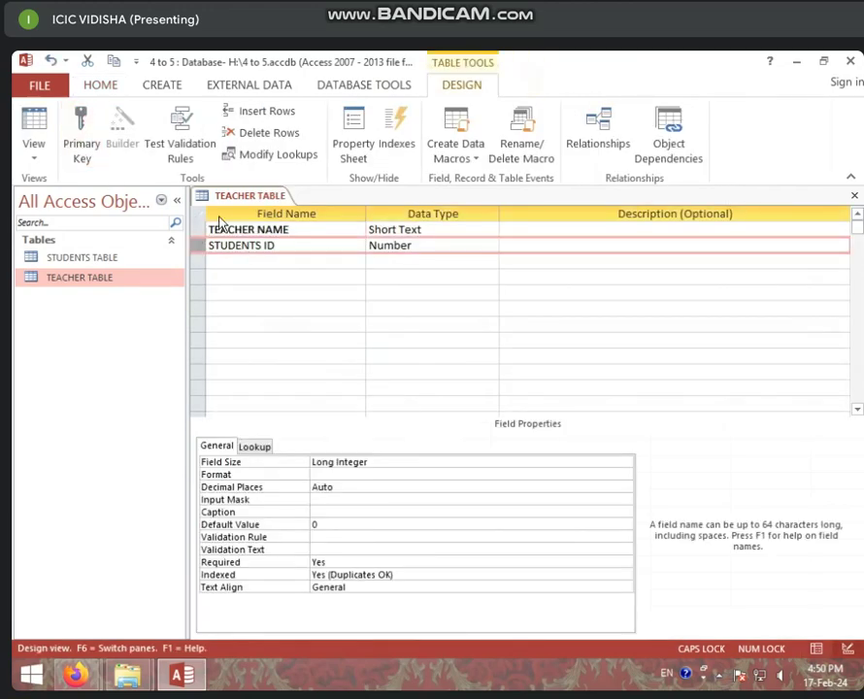
Save the design of TEACHER TABLE and close the table.
{"action": "right_click", "coordinate": [281, 200]}
{"action": "left_click", "coordinate": [292, 210]}
{"action": "right_click", "coordinate": [240, 198]}
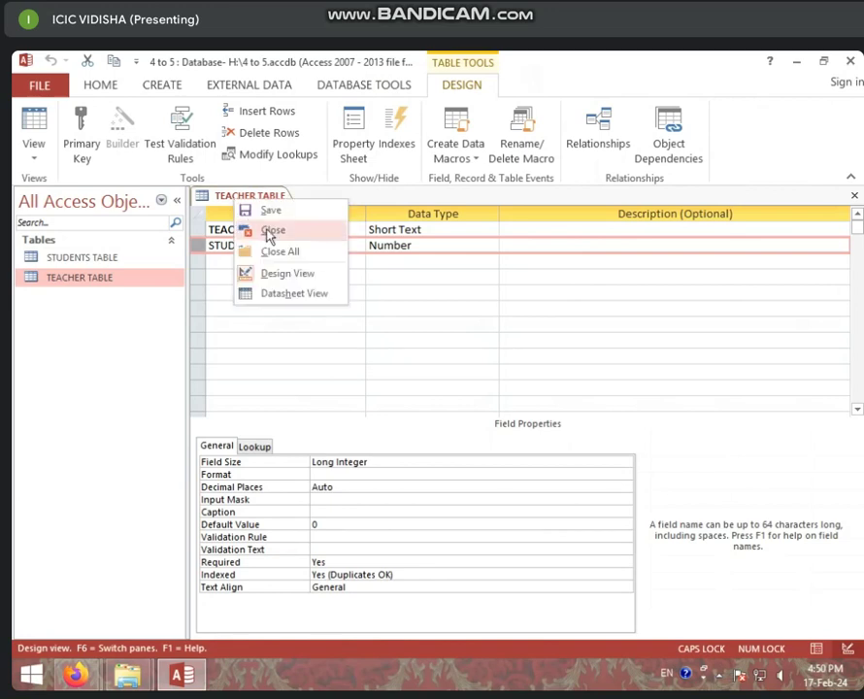
{"action": "left_click", "coordinate": [268, 231]}
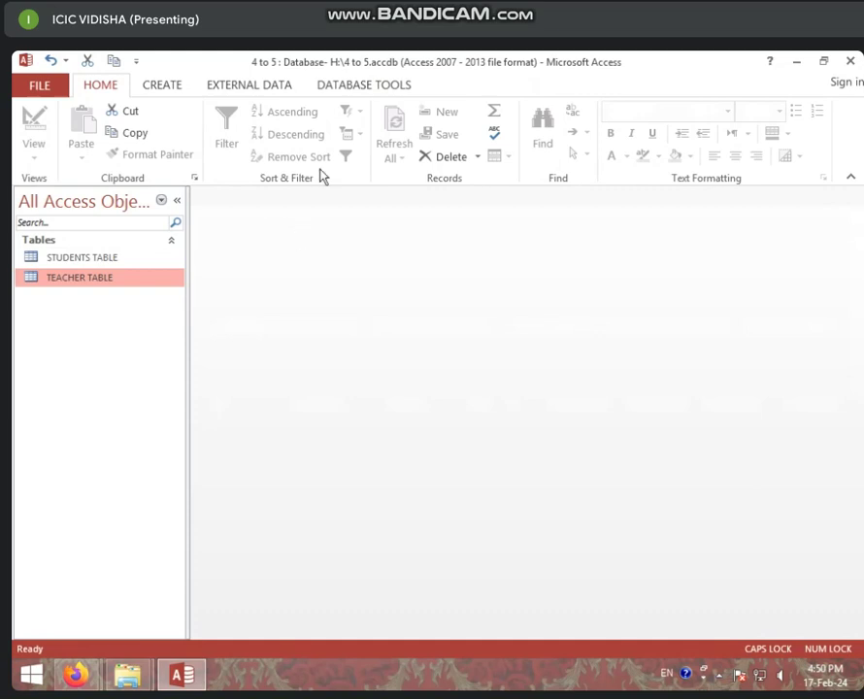
Create a one-to-many relationship from STUDENTS ID in STUDENTS TABLE to STUDENTS ID in TEACHER TABLE, with referential integrity, cascade update and cascade delete.
{"action": "left_click", "coordinate": [364, 84]}
{"action": "left_click", "coordinate": [230, 133]}
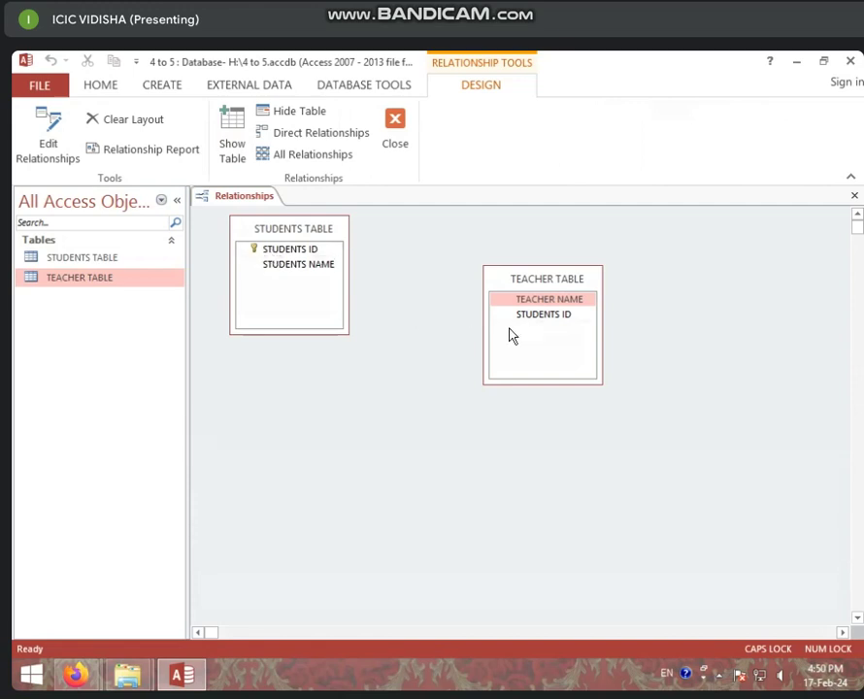
{"action": "left_click", "coordinate": [313, 252]}
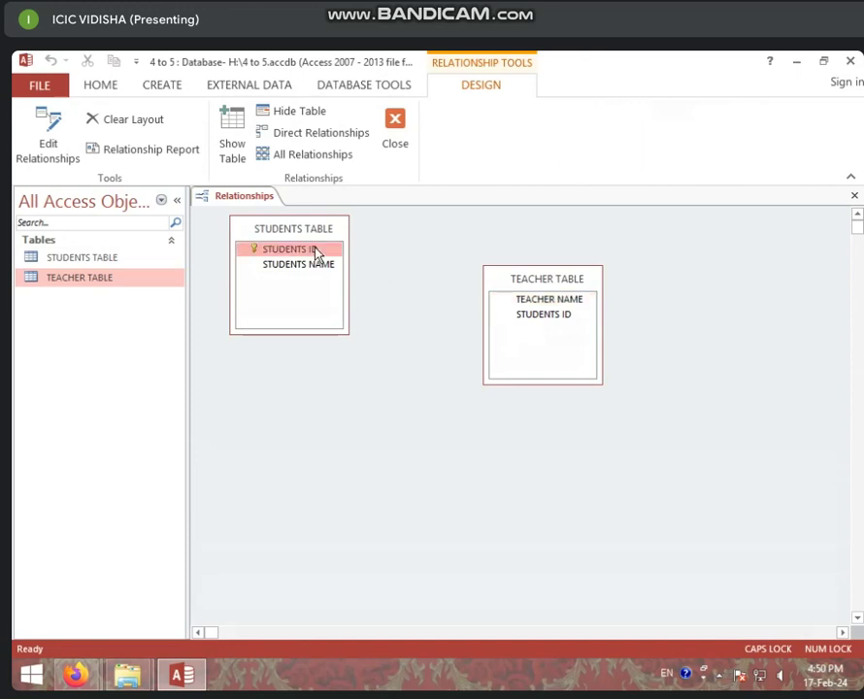
{"action": "left_click_drag", "start_coordinate": [297, 253], "coordinate": [537, 320]}
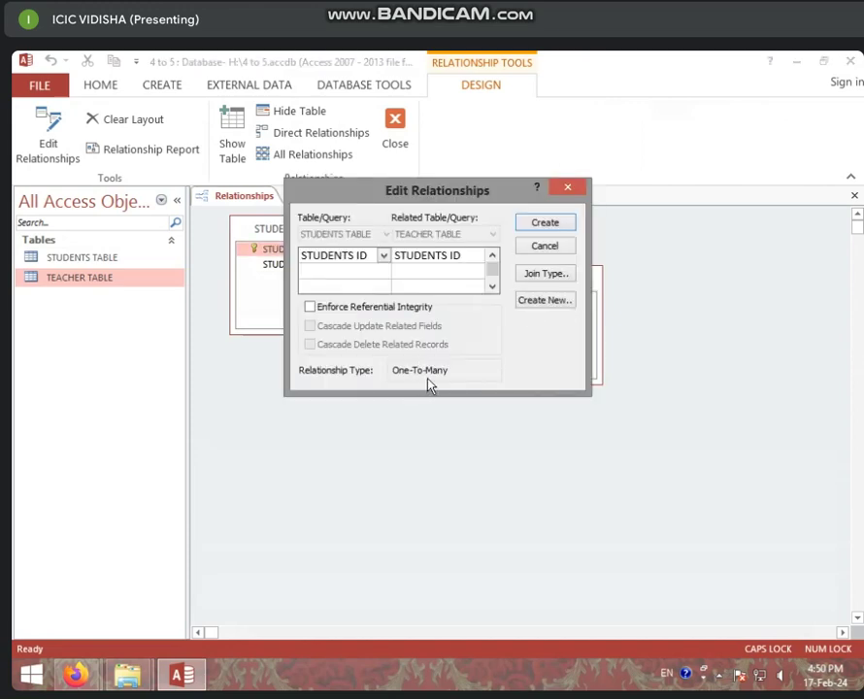
{"action": "left_click_drag", "start_coordinate": [456, 186], "coordinate": [288, 154]}
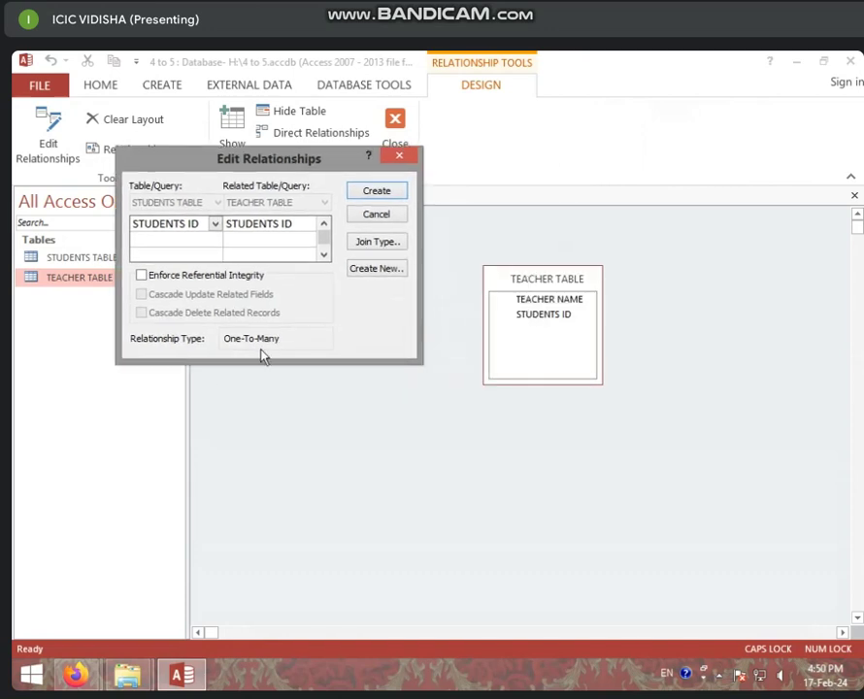
{"action": "left_click", "coordinate": [142, 276]}
{"action": "left_click", "coordinate": [143, 295]}
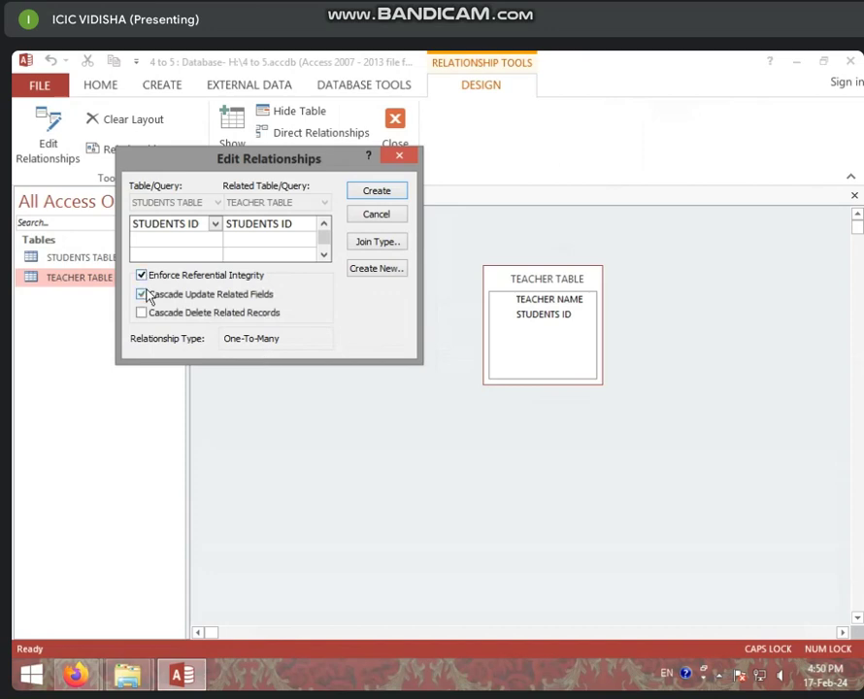
{"action": "left_click", "coordinate": [142, 313]}
{"action": "left_click", "coordinate": [377, 191]}
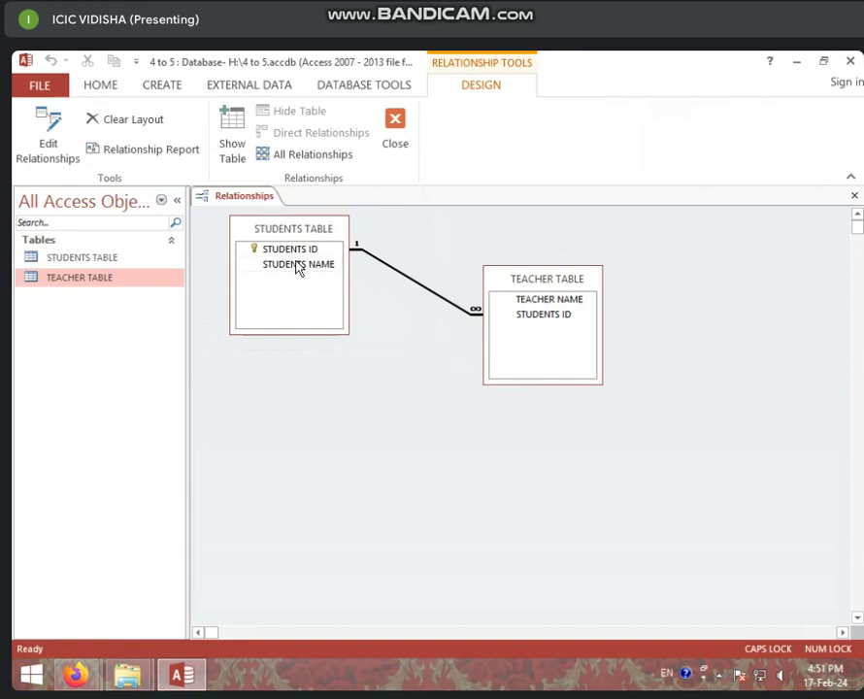
Open STUDENTS TABLE, review the relationship diagram again, and close all open objects.
{"action": "double_click", "coordinate": [109, 260]}
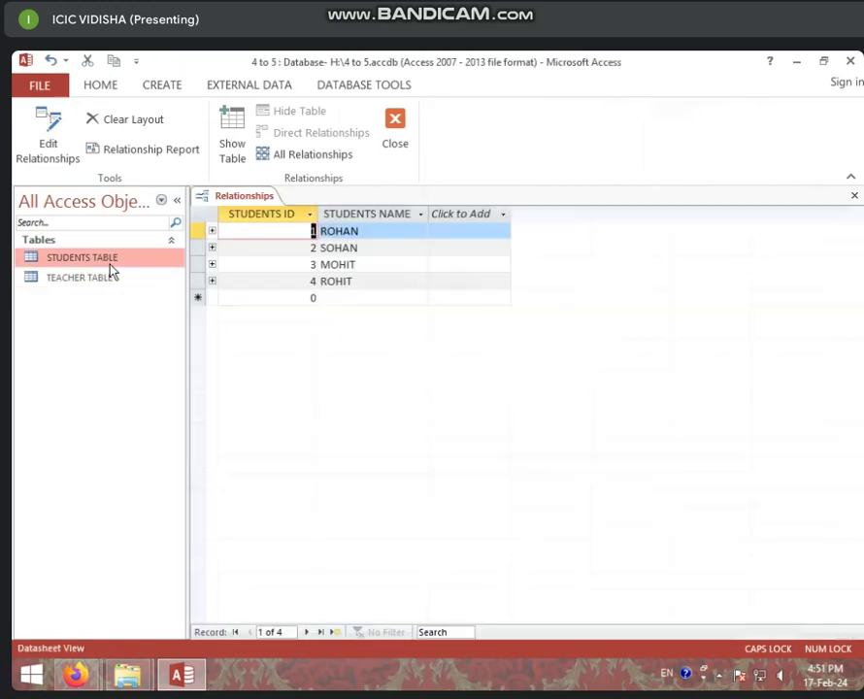
{"action": "left_click", "coordinate": [244, 196]}
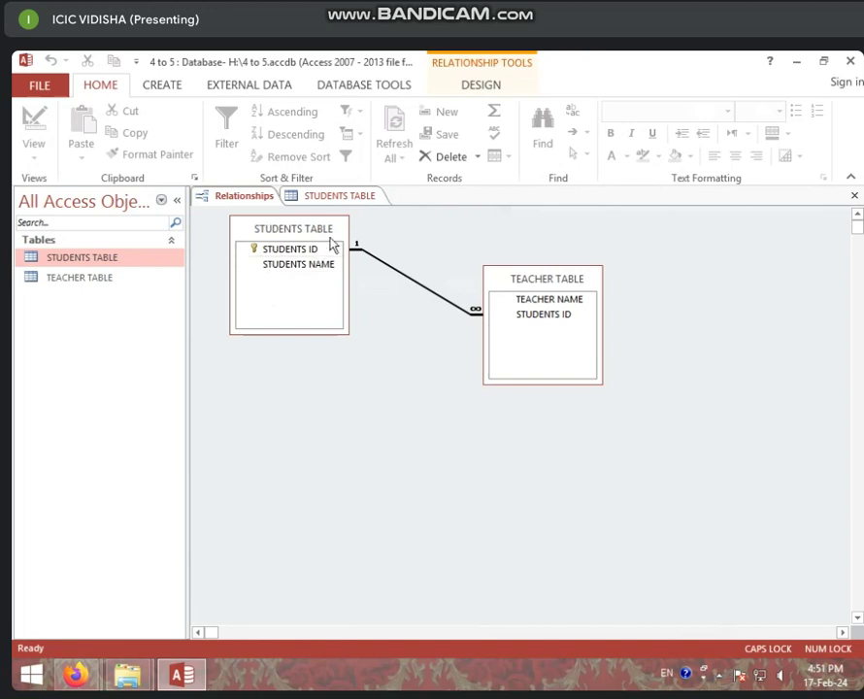
{"action": "left_click", "coordinate": [234, 200]}
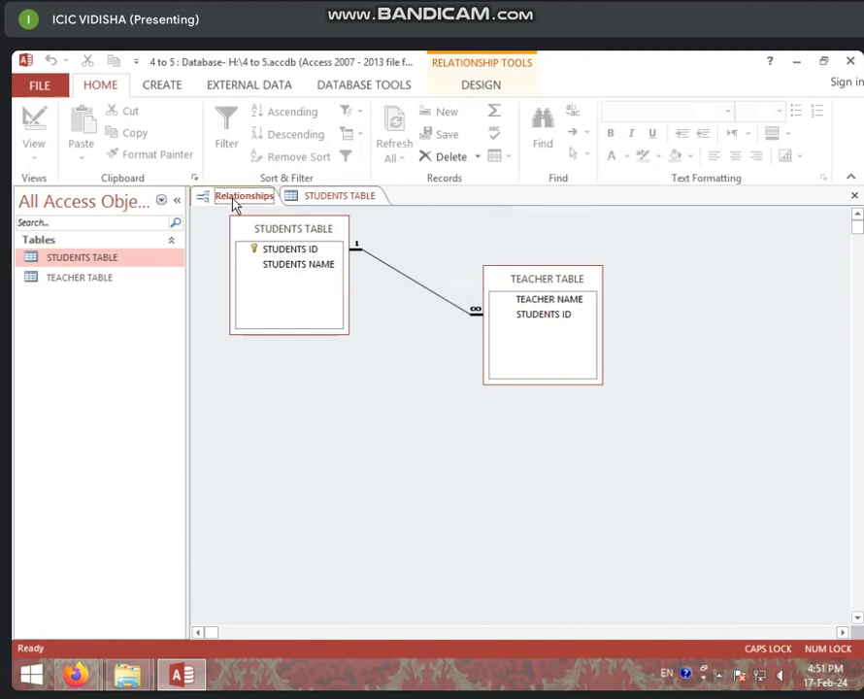
{"action": "left_click", "coordinate": [313, 199]}
{"action": "right_click", "coordinate": [317, 201]}
{"action": "left_click", "coordinate": [342, 249]}
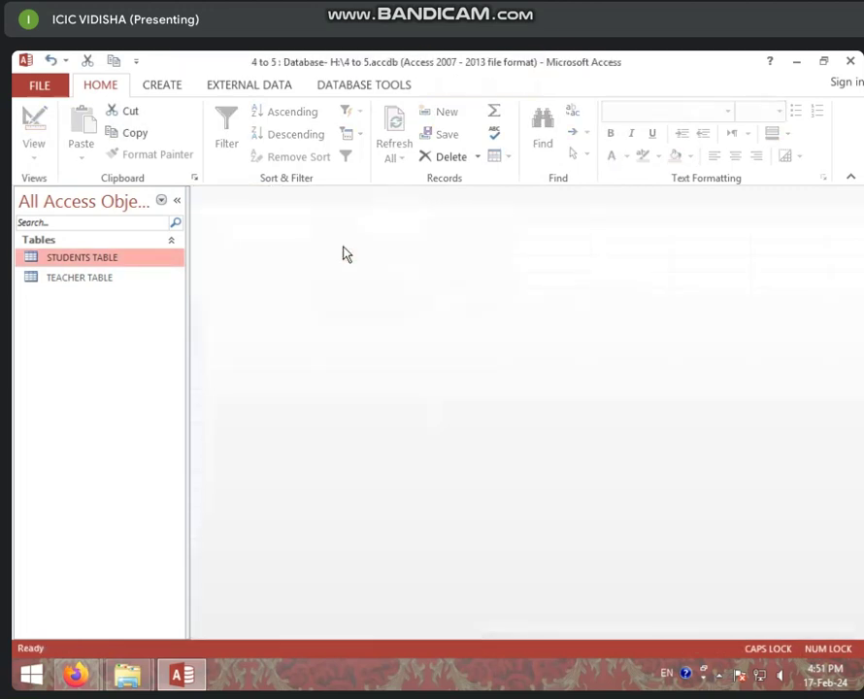
Open TEACHER TABLE, check whether its records can be expanded, and close the table.
{"action": "double_click", "coordinate": [110, 280]}
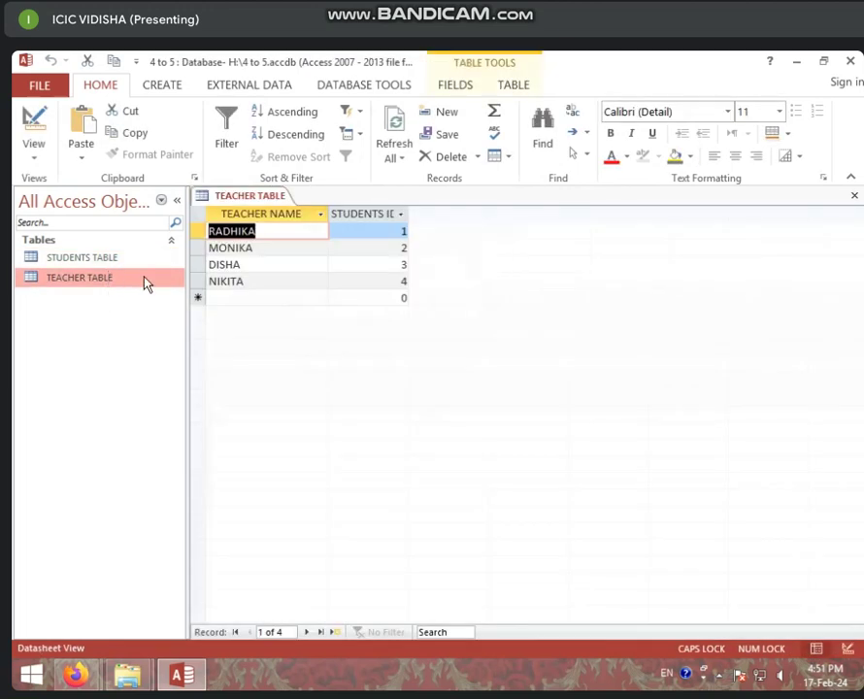
{"action": "left_click", "coordinate": [219, 233]}
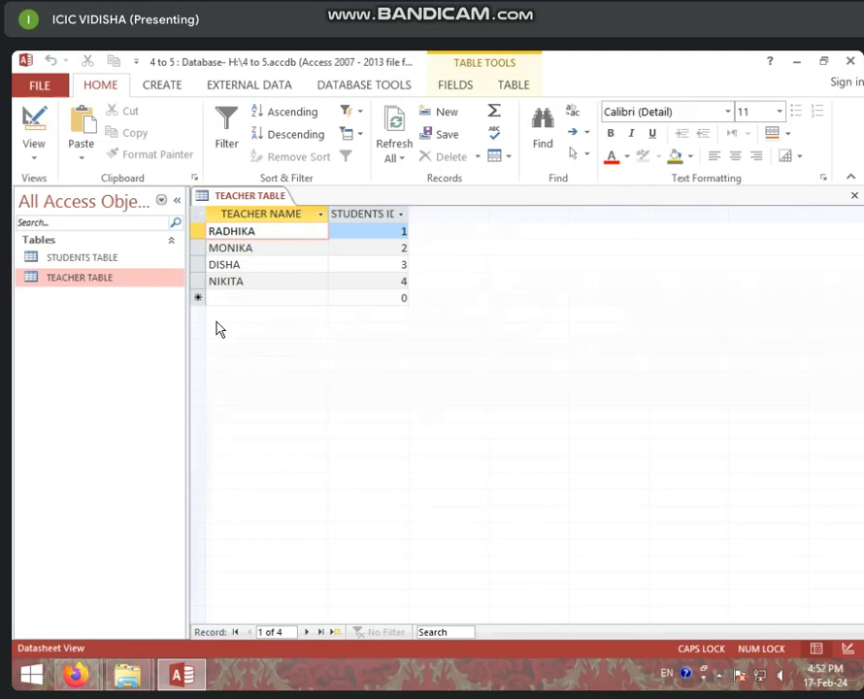
{"action": "right_click", "coordinate": [256, 198]}
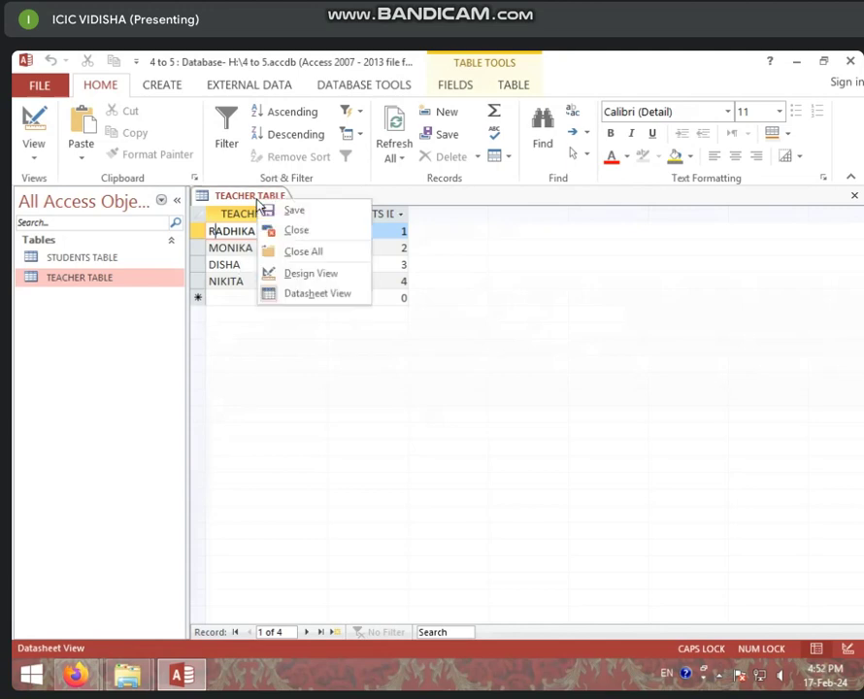
{"action": "left_click", "coordinate": [291, 230]}
Open STUDENTS TABLE and expand the related teacher records under each of the four students.
{"action": "double_click", "coordinate": [153, 258]}
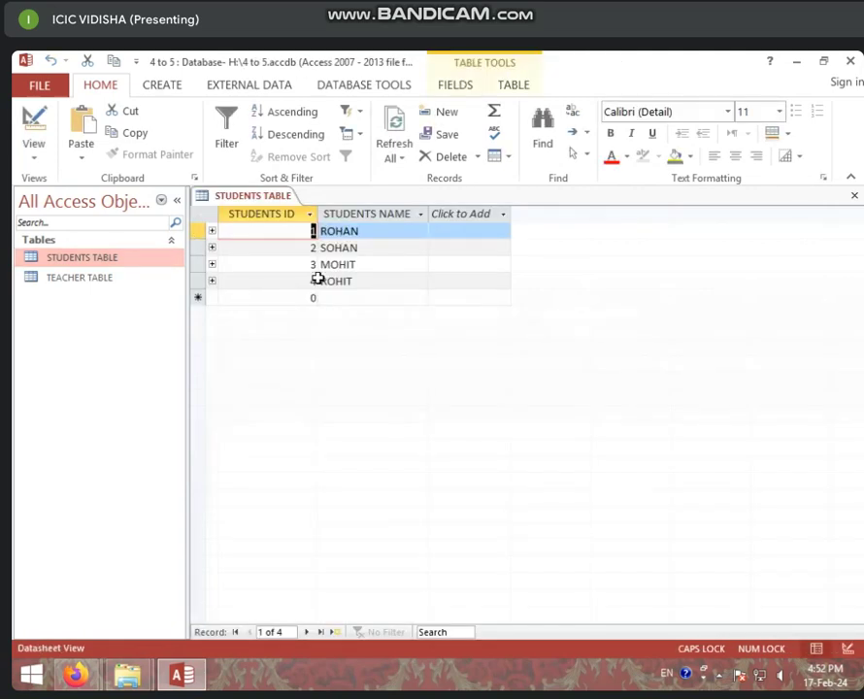
{"action": "left_click", "coordinate": [211, 231]}
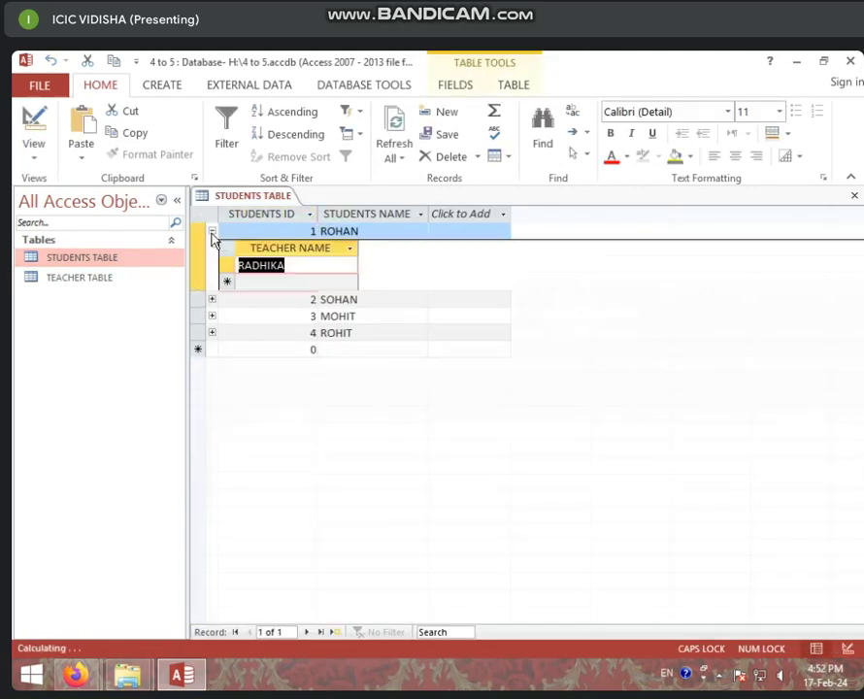
{"action": "left_click", "coordinate": [312, 265]}
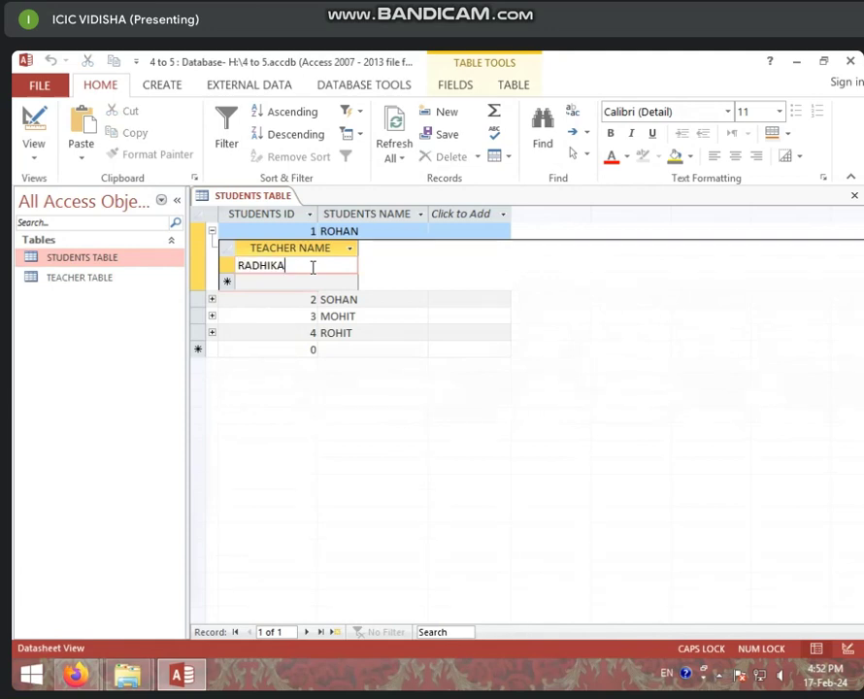
{"action": "left_click", "coordinate": [212, 299]}
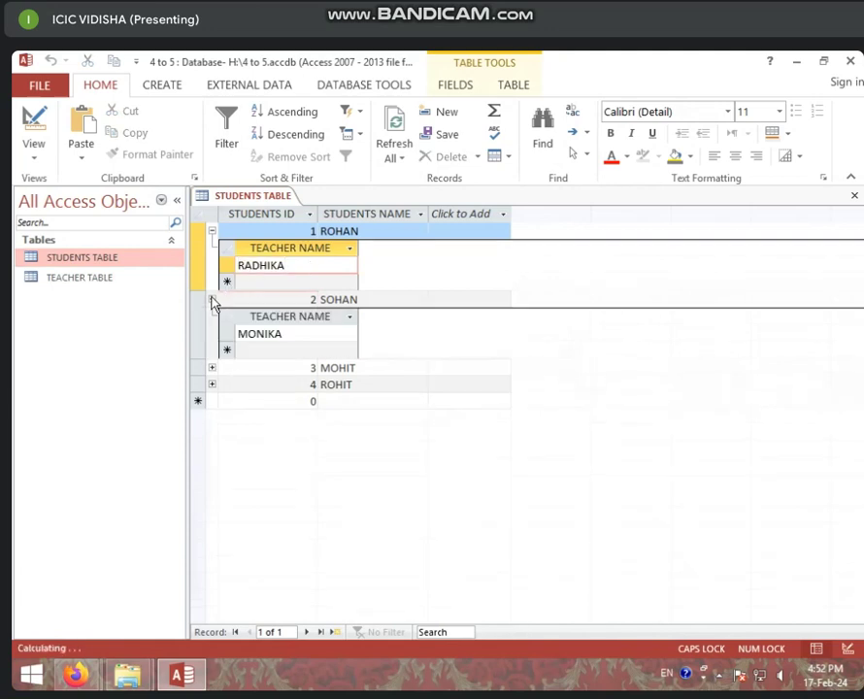
{"action": "left_click", "coordinate": [213, 367]}
{"action": "left_click", "coordinate": [214, 435]}
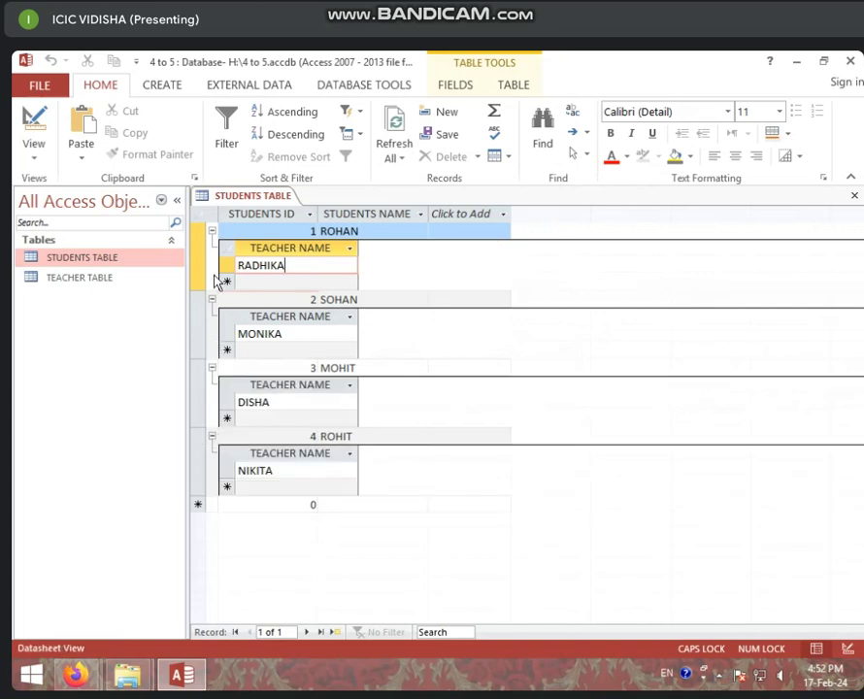
Collapse the related teacher records under all four students in STUDENTS TABLE.
{"action": "left_click", "coordinate": [212, 231]}
{"action": "left_click", "coordinate": [212, 248]}
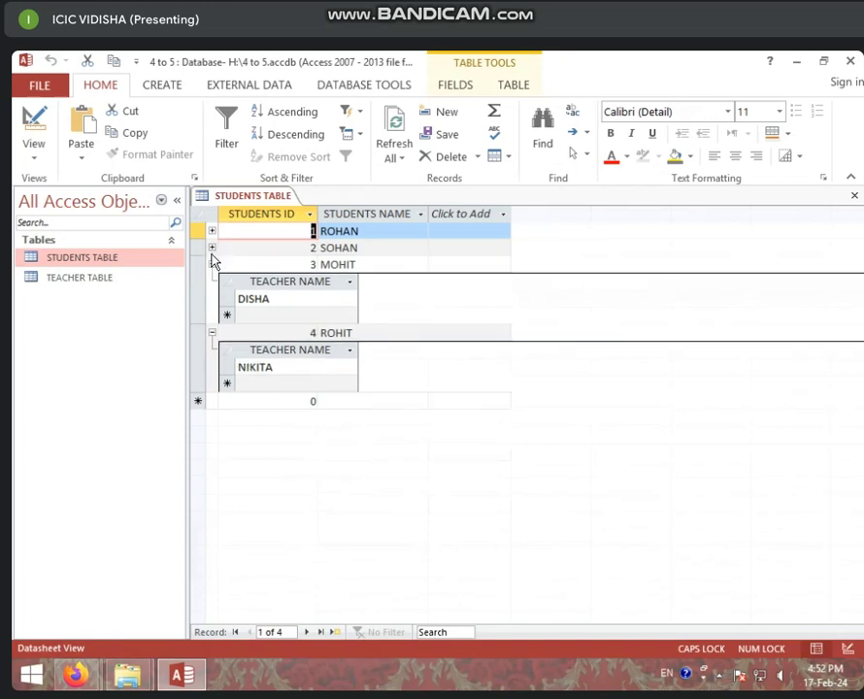
{"action": "left_click", "coordinate": [211, 264]}
{"action": "left_click", "coordinate": [213, 281]}
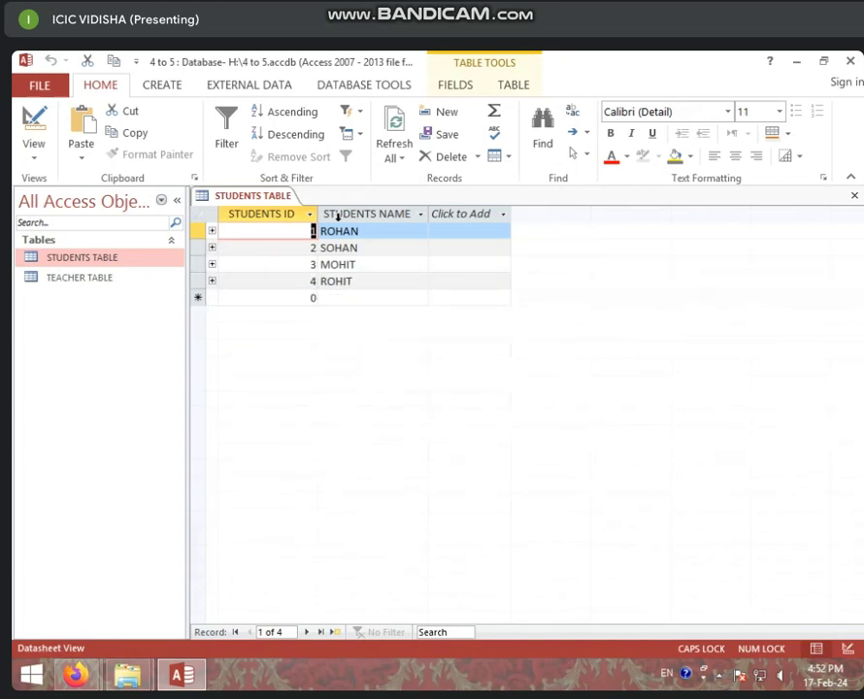
Close STUDENTS TABLE, delete the relationship between STUDENTS TABLE and TEACHER TABLE, and check STUDENTS TABLE for expandable records.
{"action": "right_click", "coordinate": [264, 195]}
{"action": "left_click", "coordinate": [294, 225]}
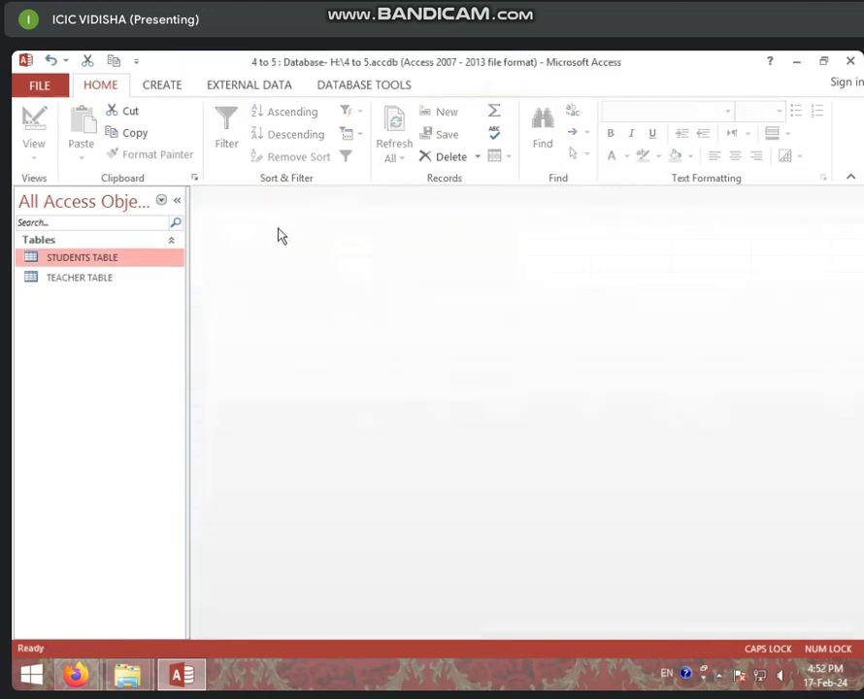
{"action": "left_click", "coordinate": [347, 85]}
{"action": "left_click", "coordinate": [238, 129]}
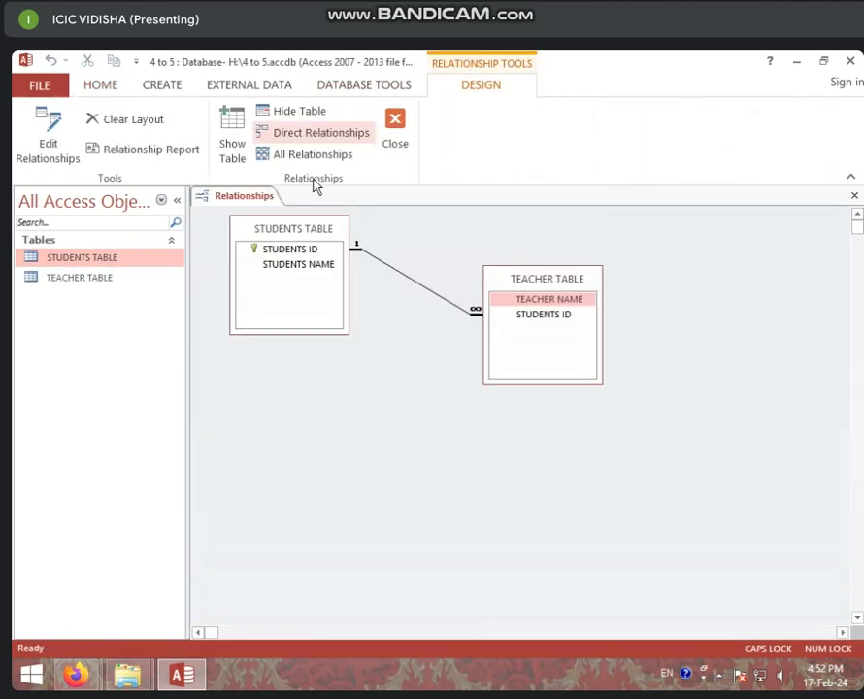
{"action": "right_click", "coordinate": [413, 283]}
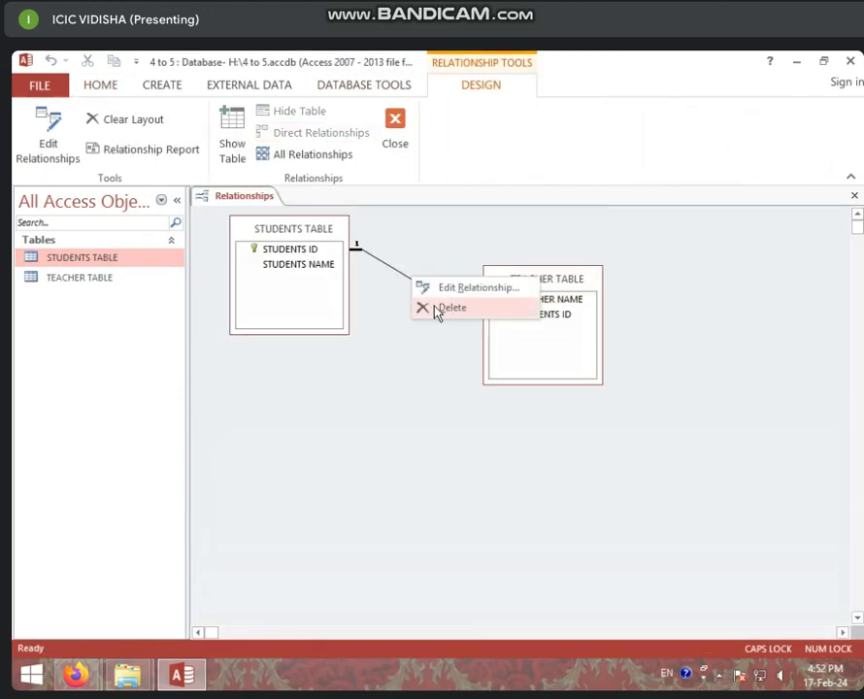
{"action": "left_click", "coordinate": [441, 310]}
{"action": "left_click", "coordinate": [410, 411]}
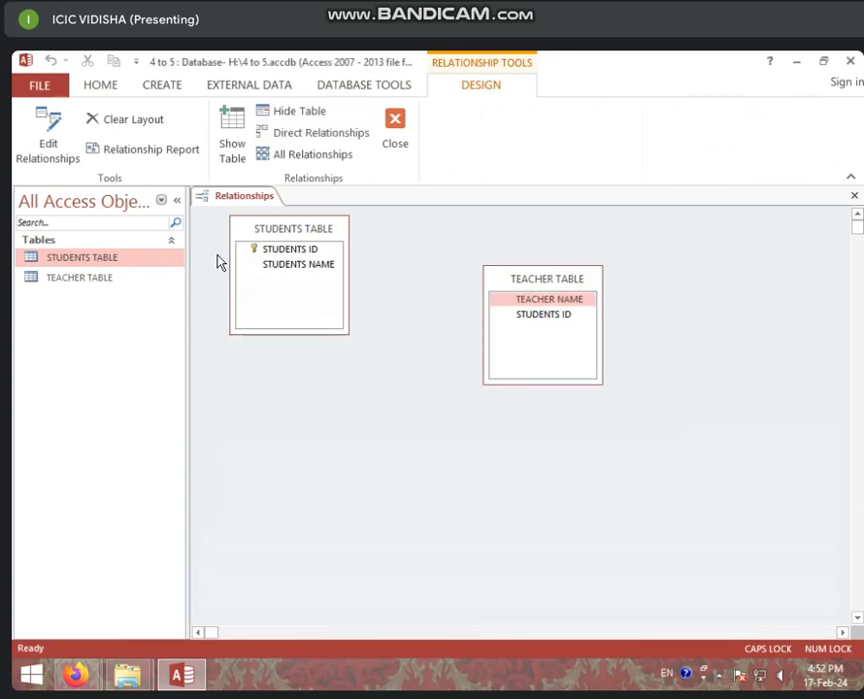
{"action": "double_click", "coordinate": [141, 265]}
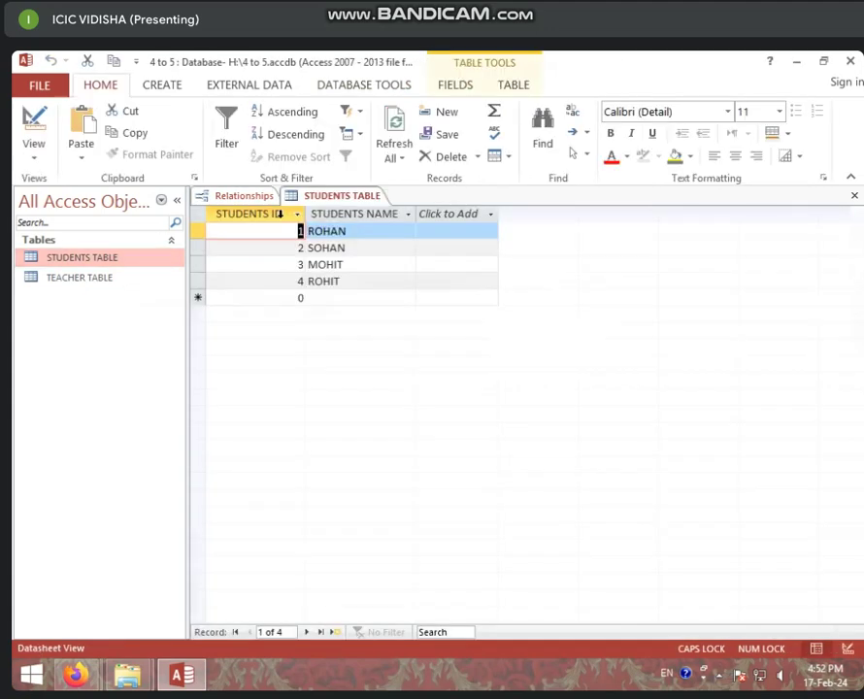
{"action": "left_click", "coordinate": [246, 201]}
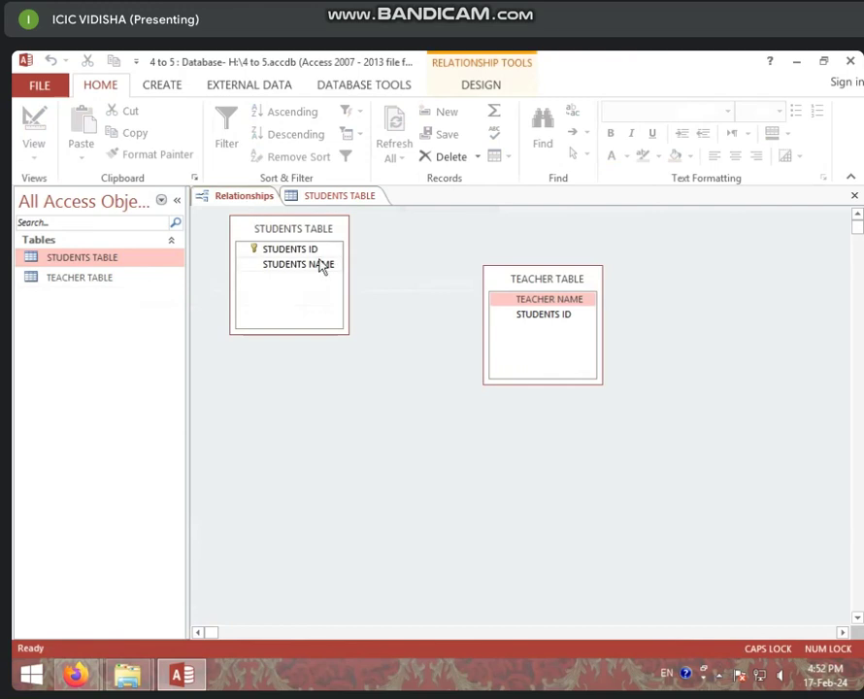
Try to relate the tables on STUDENTS ID, enforcing referential integrity with cascade update of related fields and cascade delete of related records.
{"action": "left_click_drag", "start_coordinate": [288, 249], "coordinate": [529, 315]}
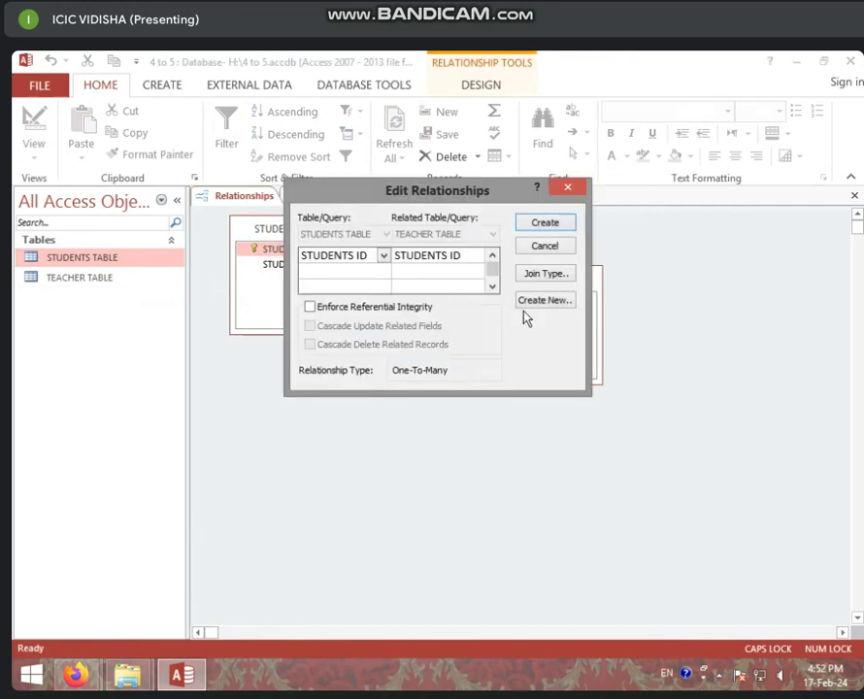
{"action": "left_click", "coordinate": [310, 308]}
{"action": "left_click", "coordinate": [312, 327]}
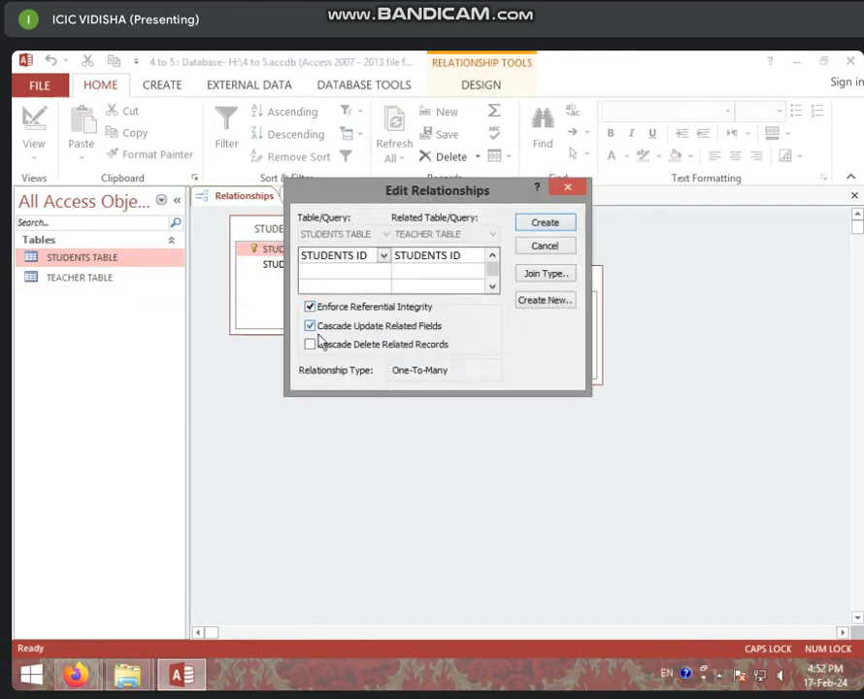
{"action": "left_click", "coordinate": [312, 345]}
{"action": "left_click", "coordinate": [546, 226]}
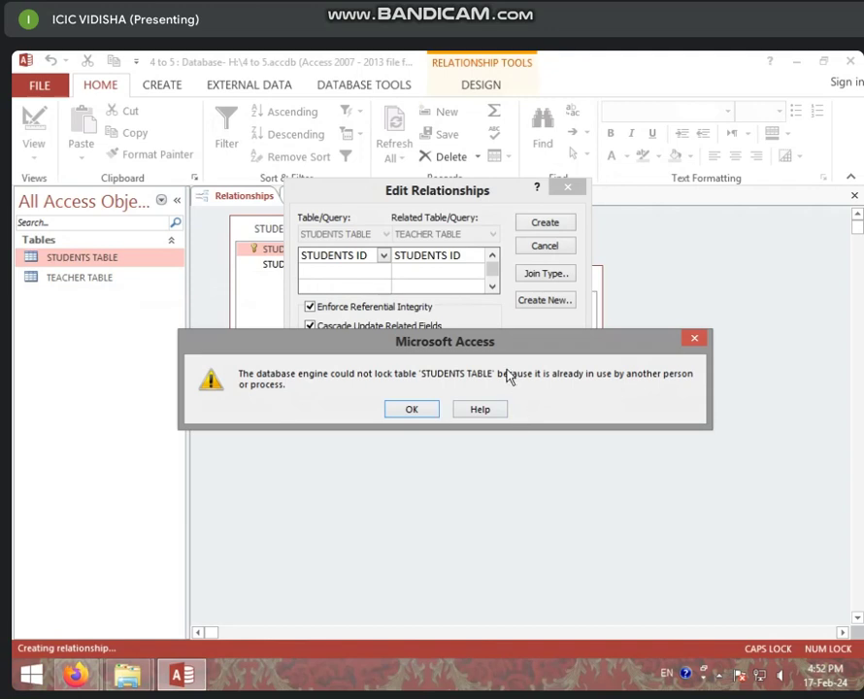
{"action": "left_click", "coordinate": [693, 339]}
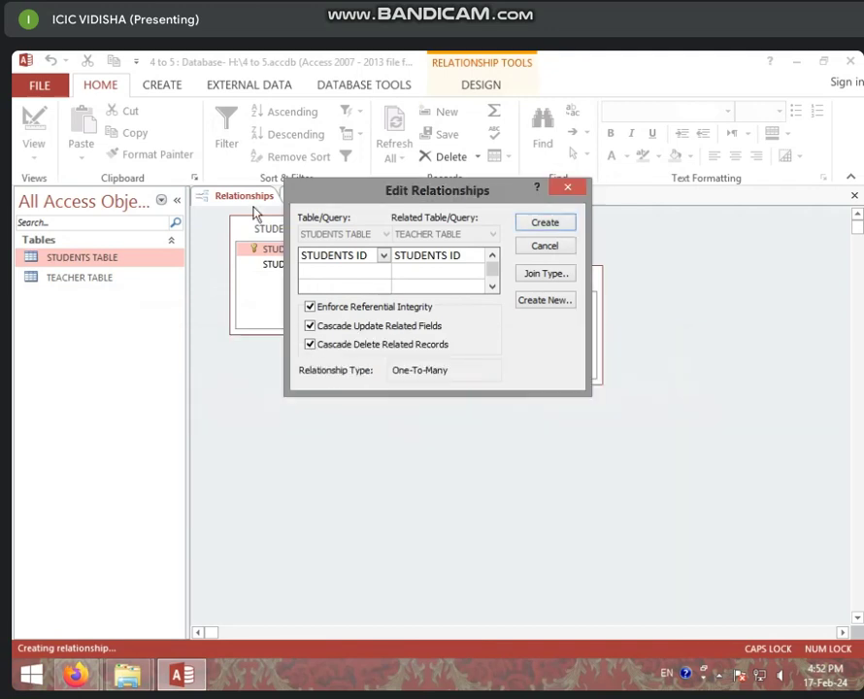
{"action": "left_click", "coordinate": [568, 186]}
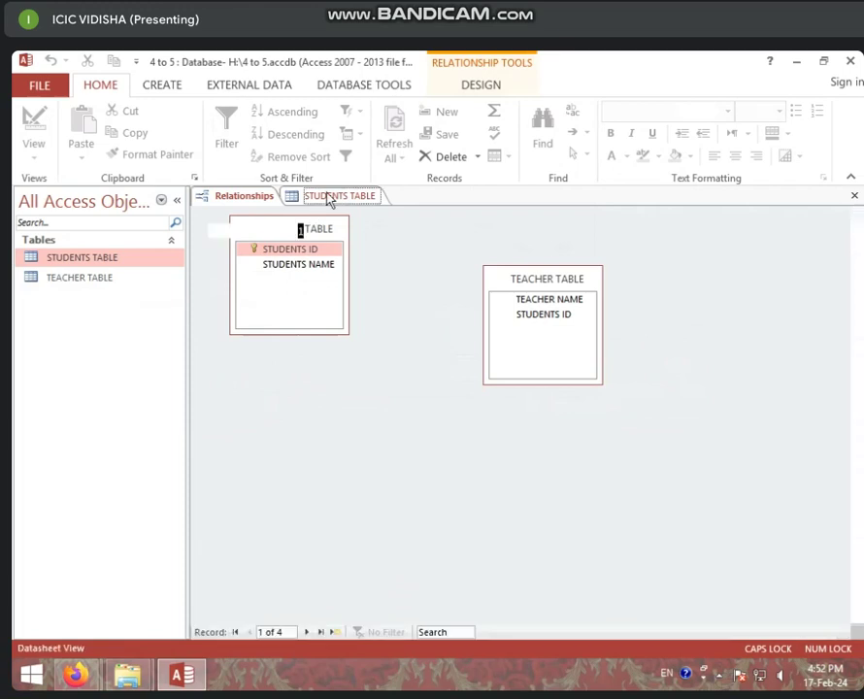
Close STUDENTS TABLE and the relationship diagram.
{"action": "left_click", "coordinate": [335, 197]}
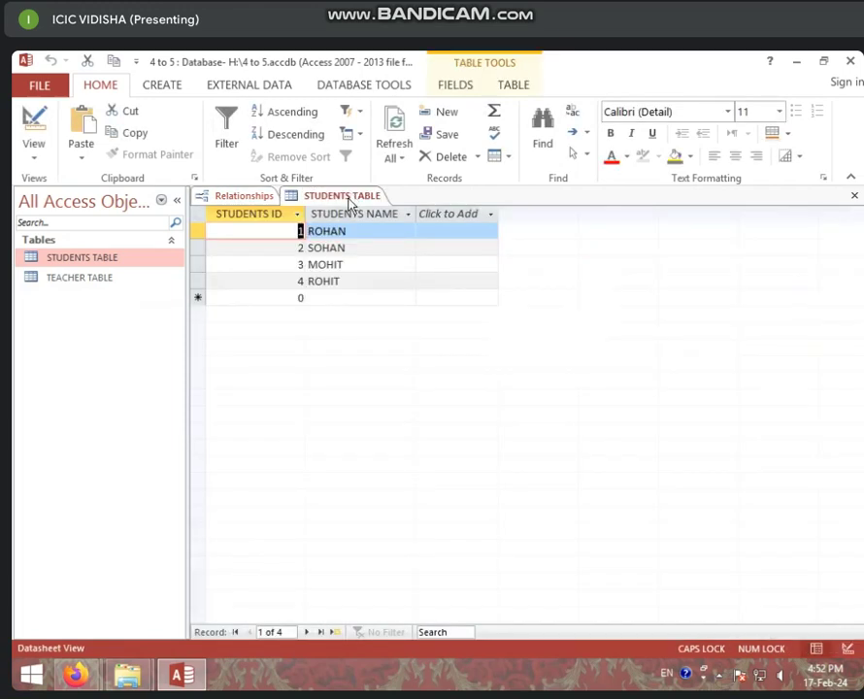
{"action": "right_click", "coordinate": [349, 202]}
{"action": "left_click", "coordinate": [365, 208]}
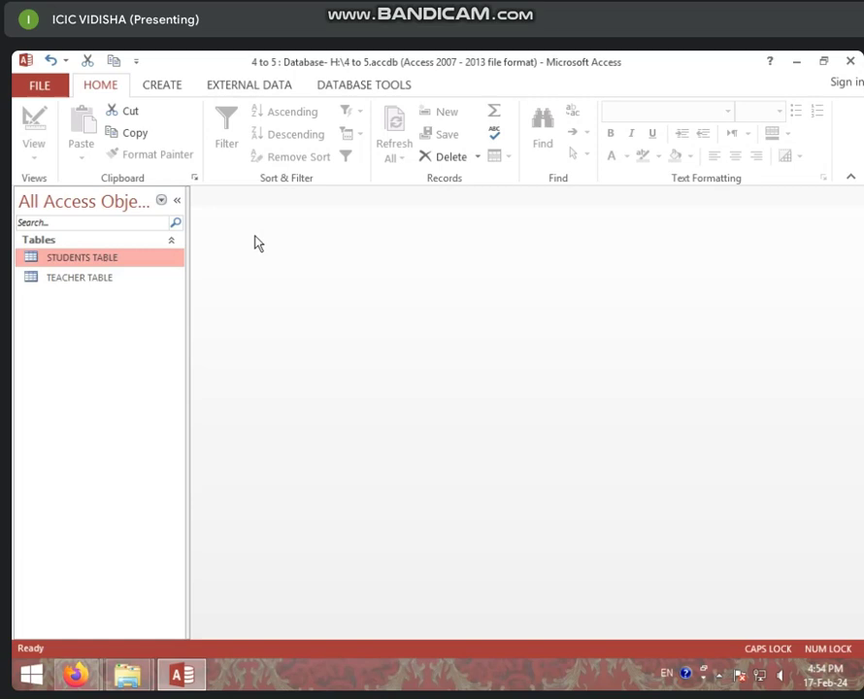
Open STUDENTS TABLE to check whether its records can be expanded.
{"action": "double_click", "coordinate": [91, 261]}
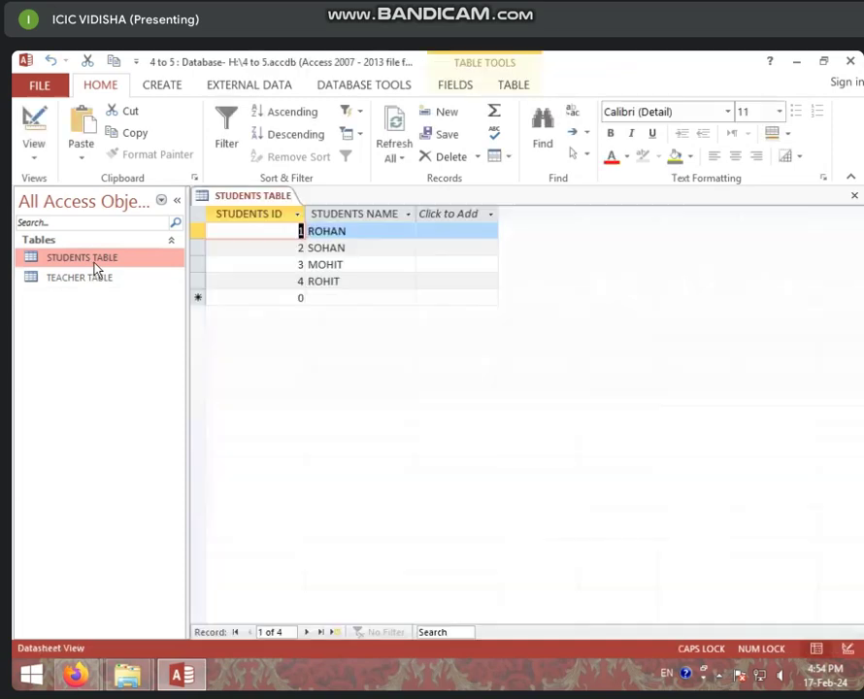